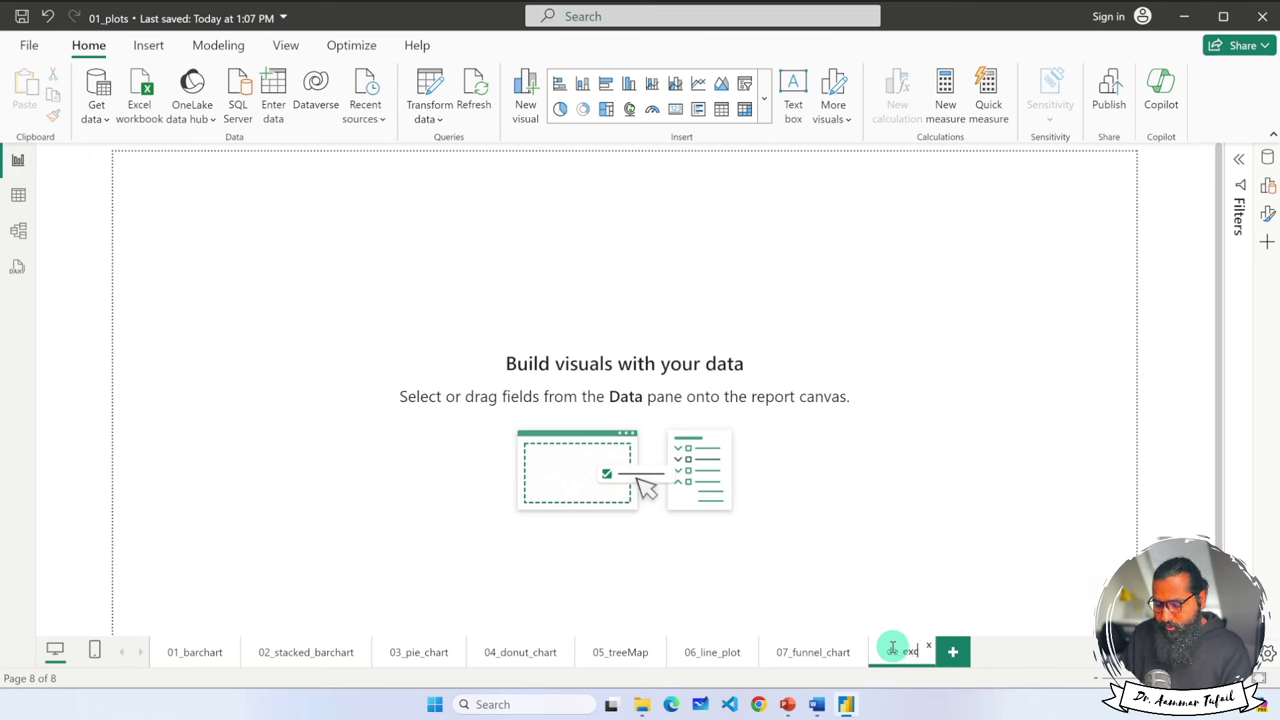
Finish typing the page name 08_include_exclude and confirm it.
text(e)
key(Return)
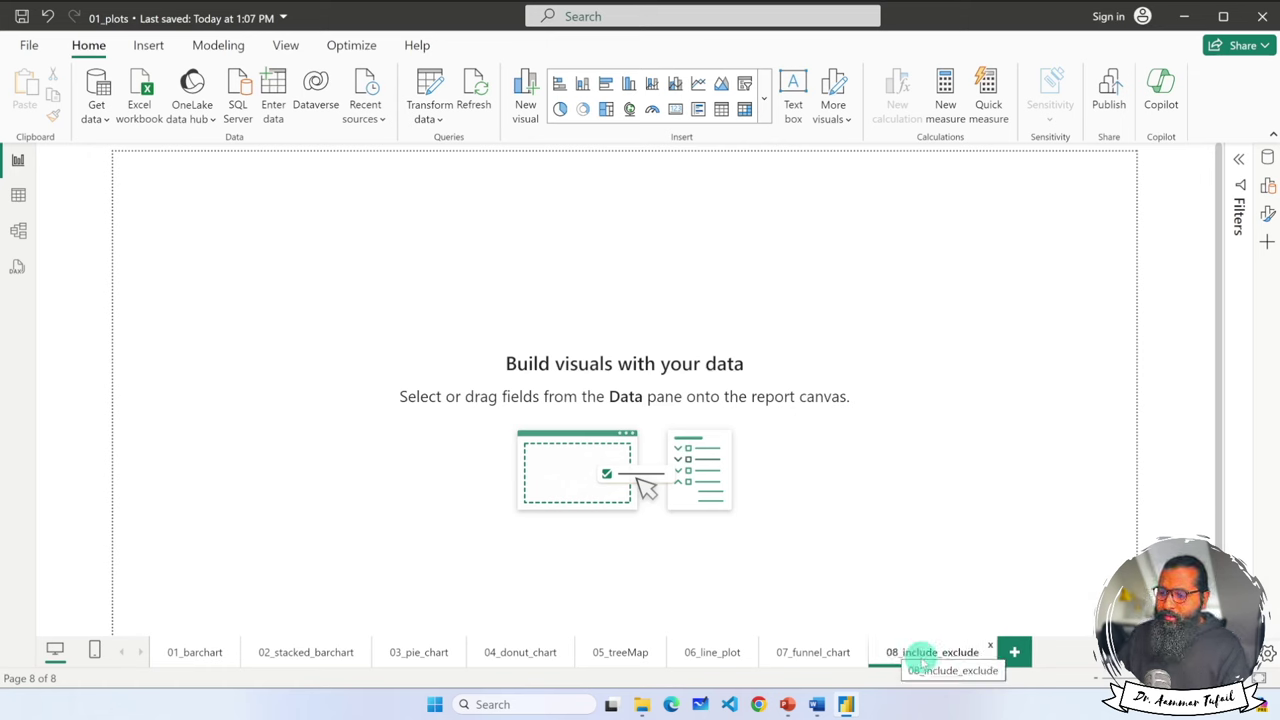
Add an empty stacked column chart, enlarge it, and show the diamonds table's fields.
click(1267, 186)
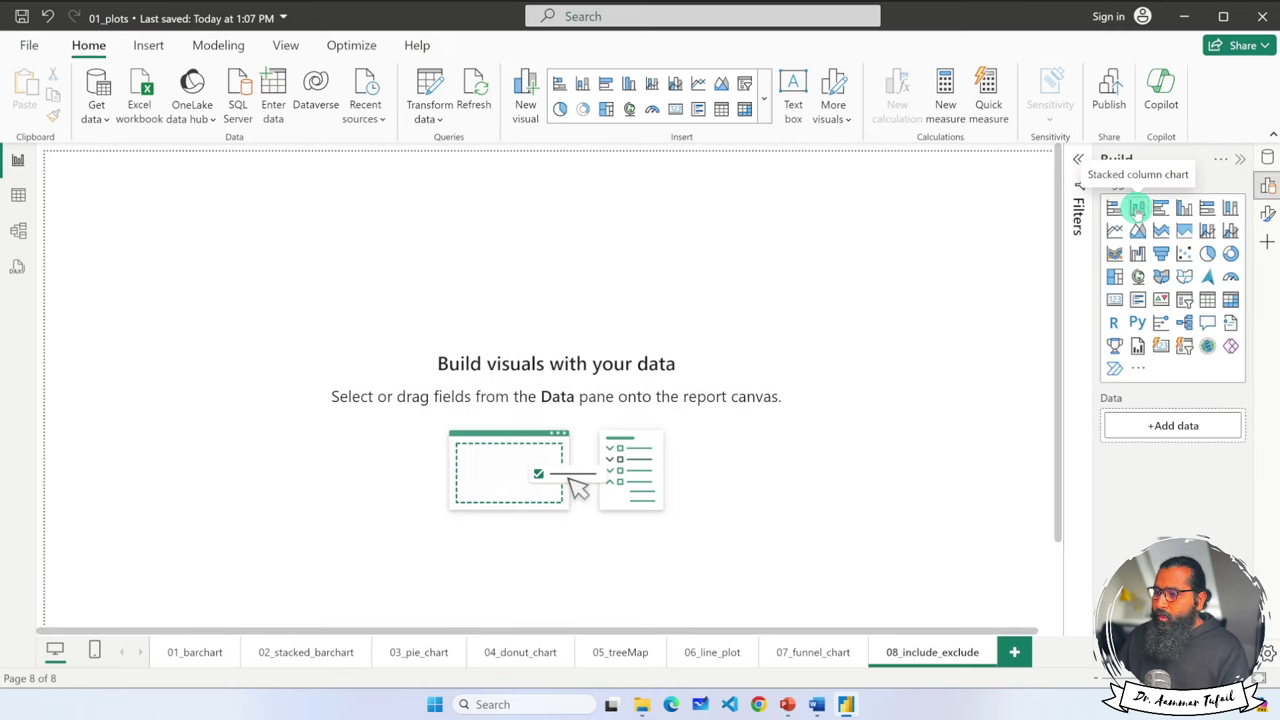
click(1137, 207)
drag(274, 375, 526, 531)
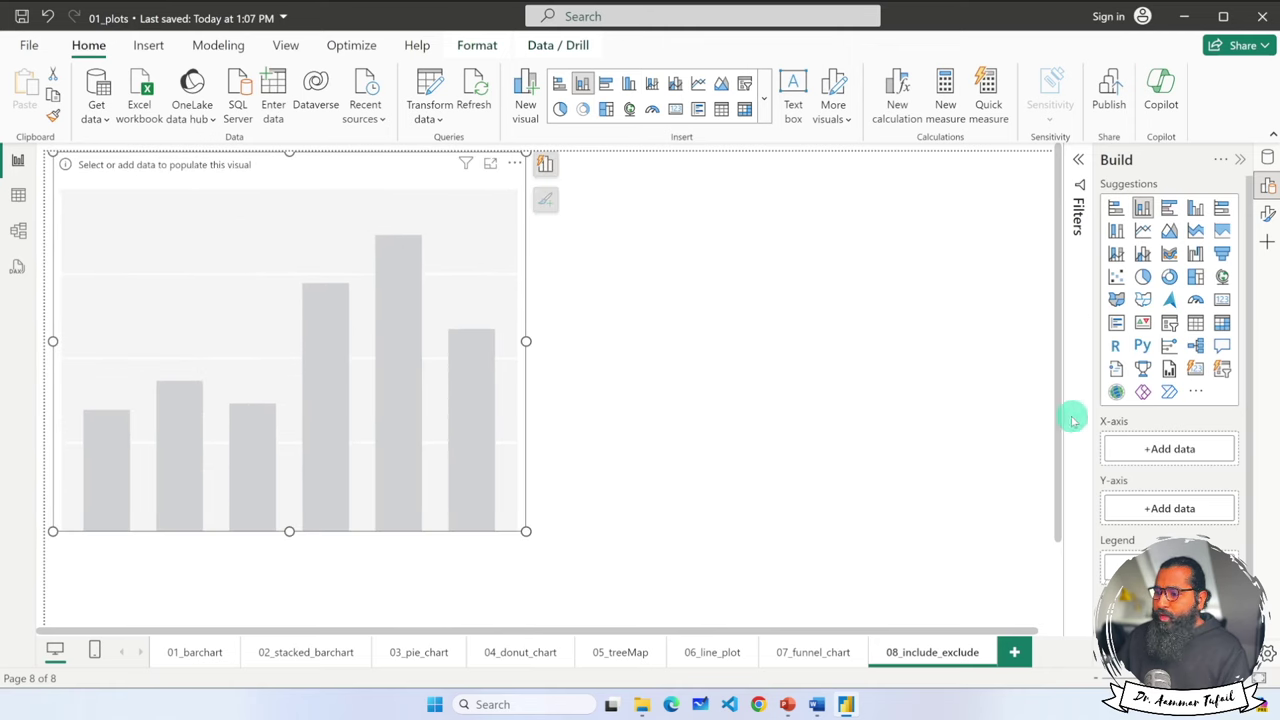
click(1266, 186)
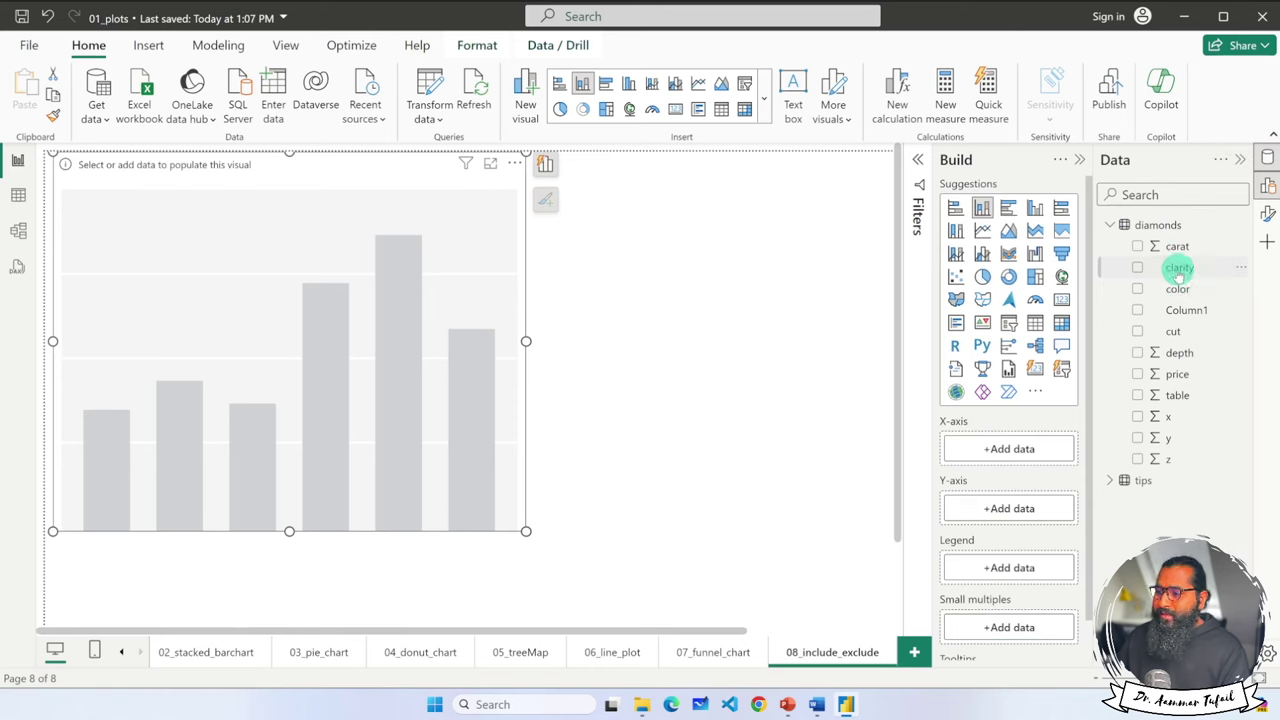
Plot sum of price by clarity with color as legend, then enlarge the chart.
drag(1178, 268, 1010, 450)
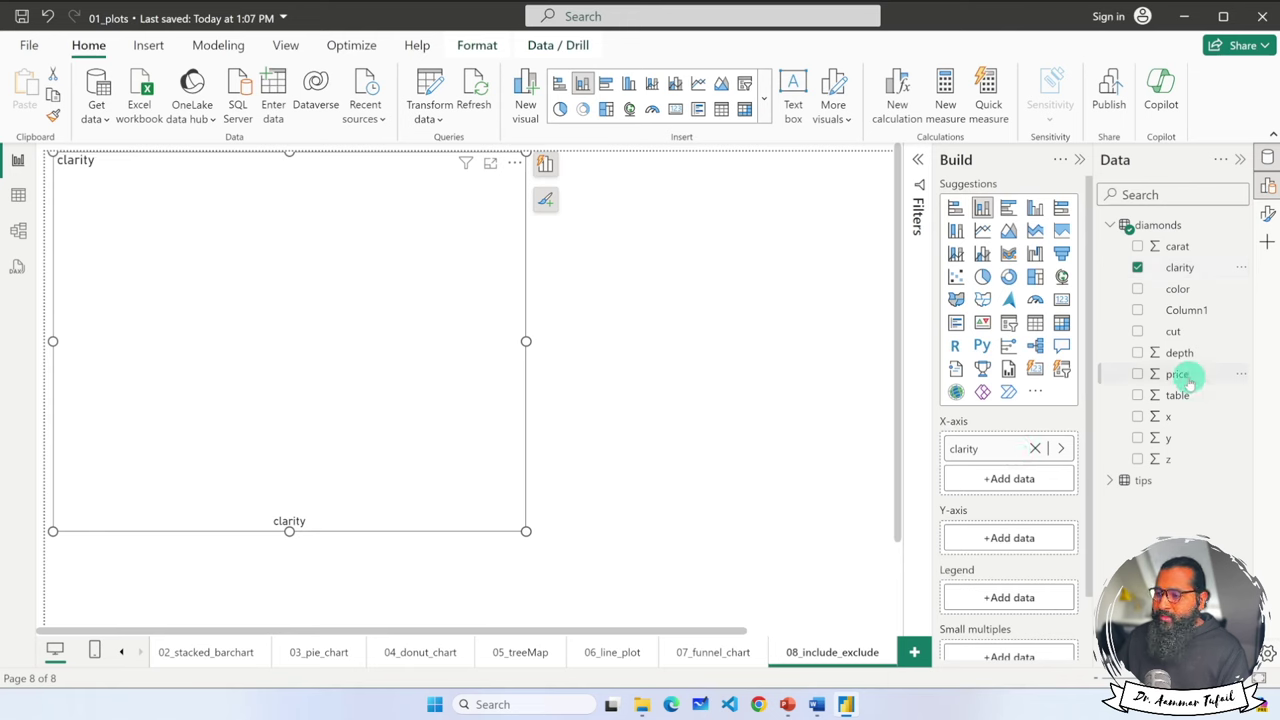
mouse_move(1178, 374)
mouse_down()
mouse_move(1118, 463)
mouse_move(1000, 537)
mouse_up()
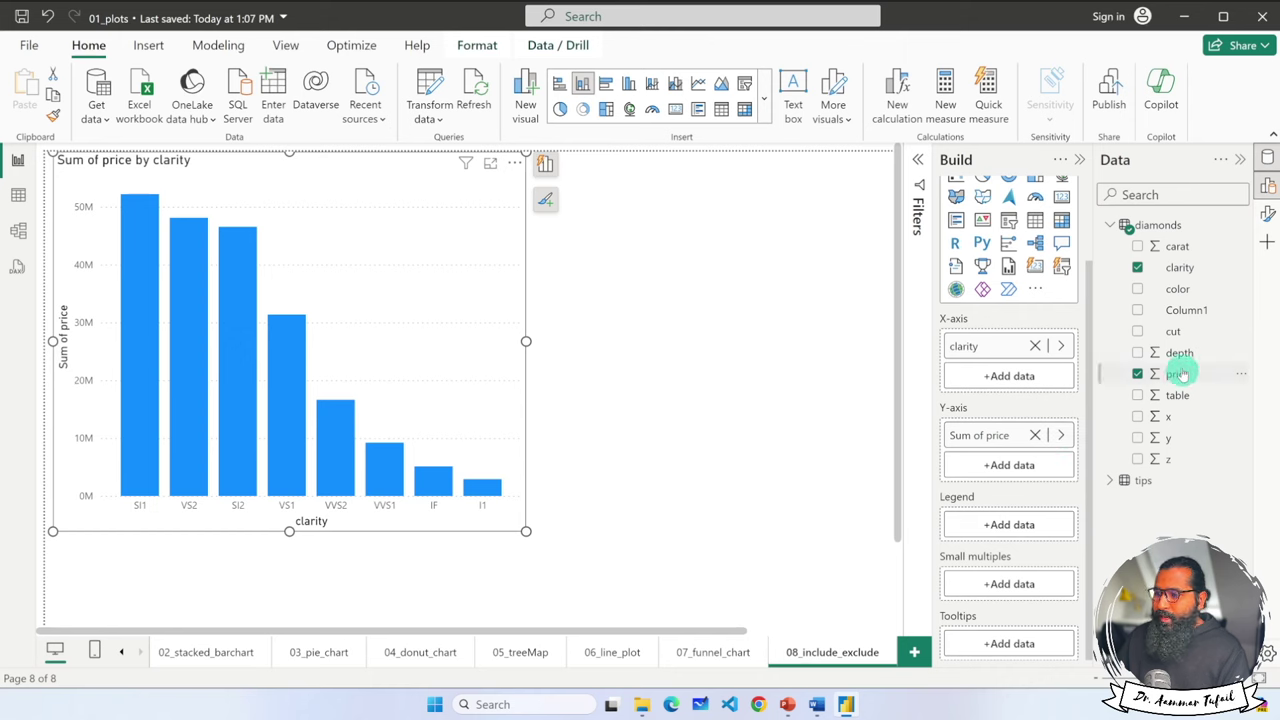
drag(1173, 340, 1053, 551)
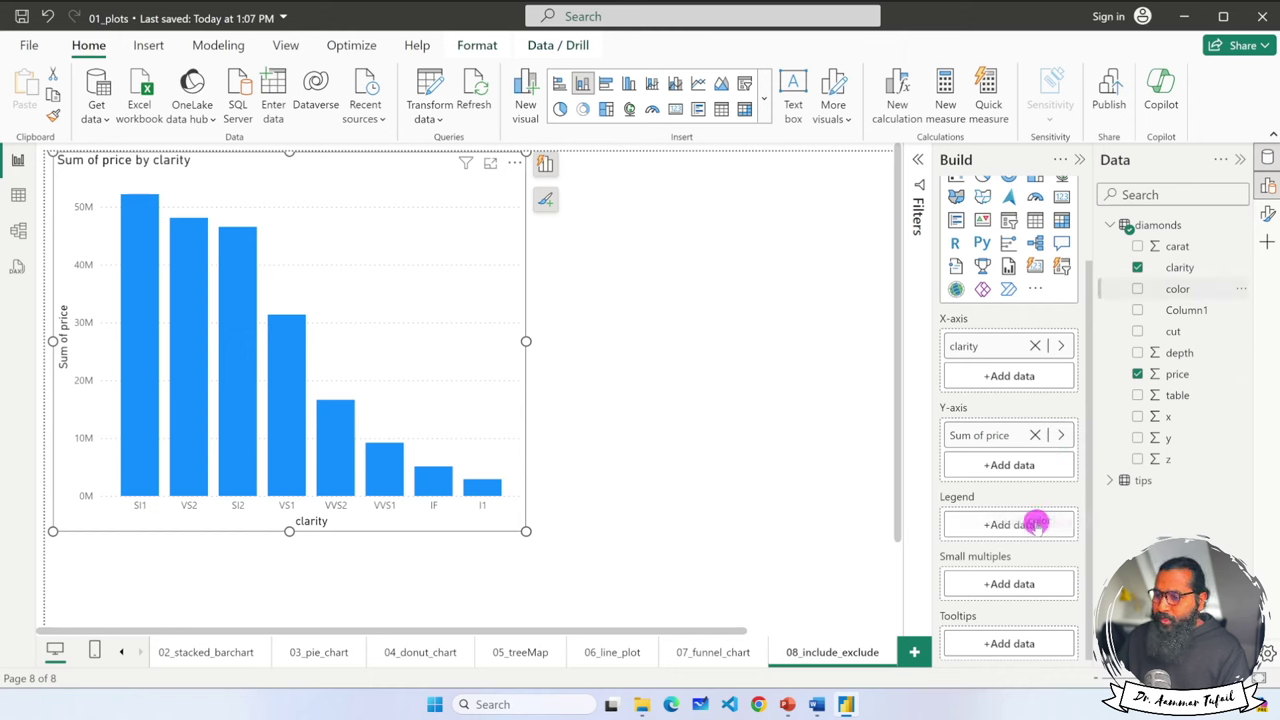
drag(1062, 582, 1037, 522)
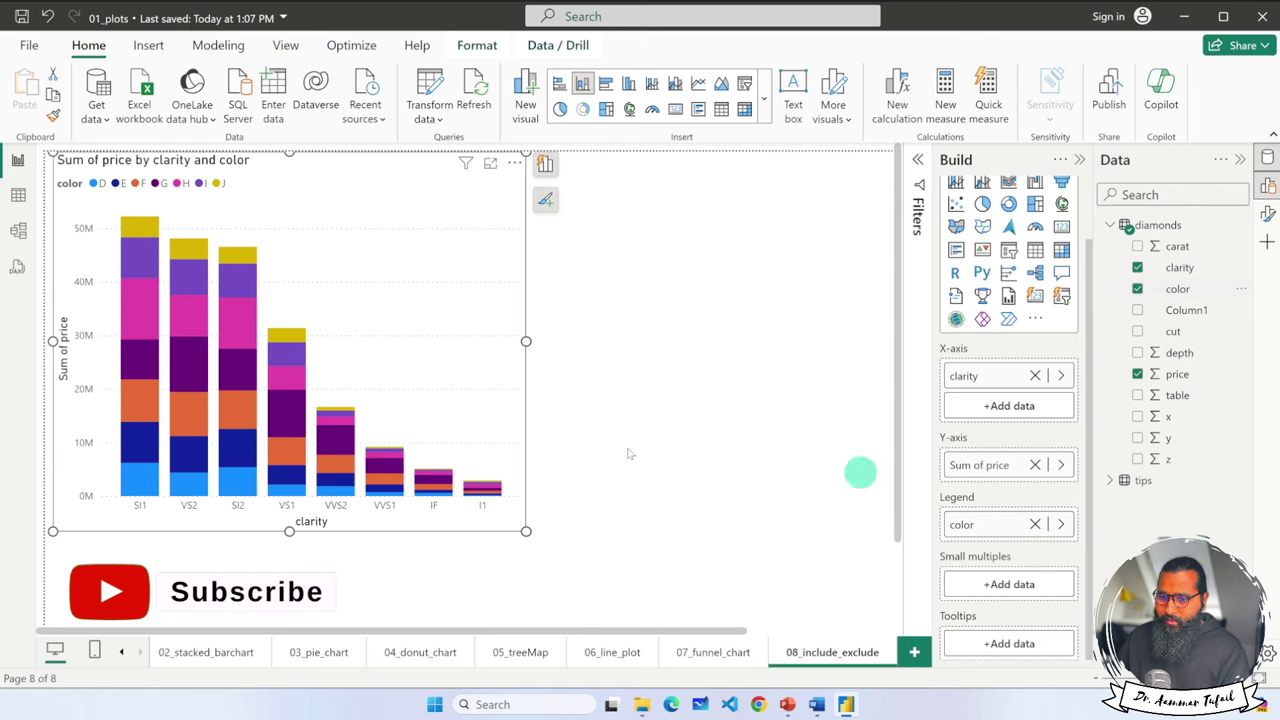
drag(525, 531, 775, 585)
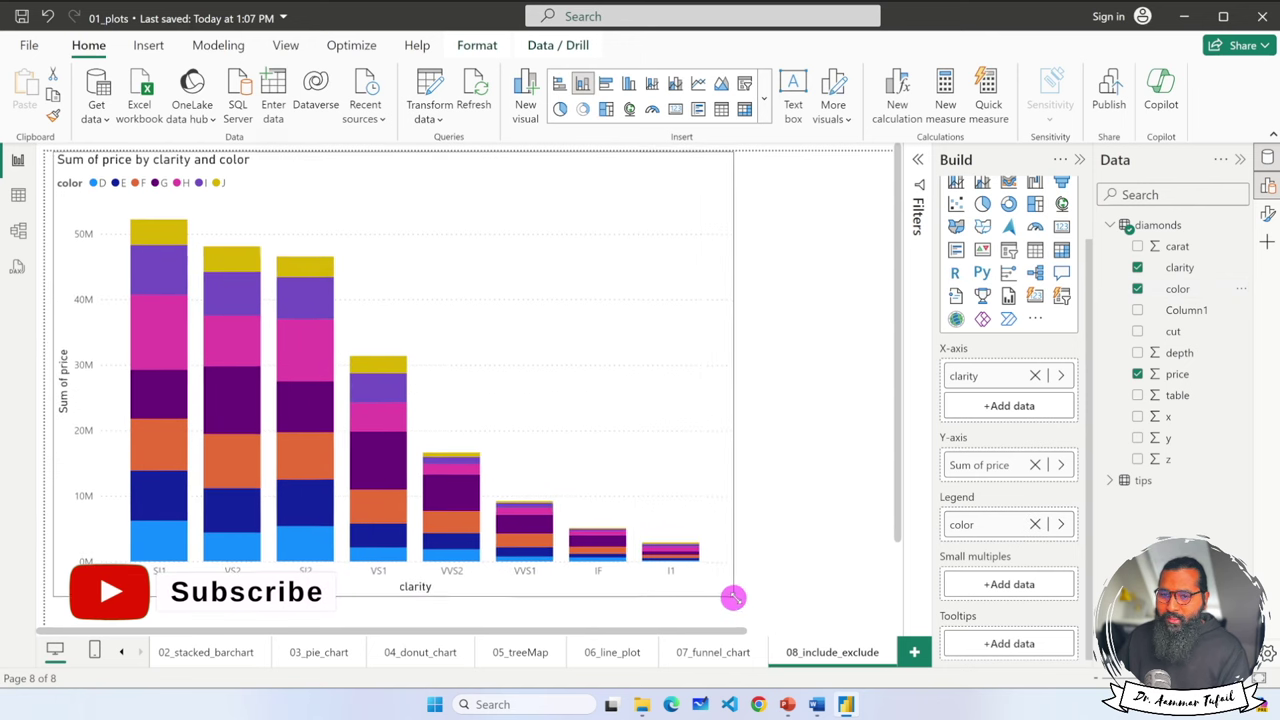
drag(688, 535, 856, 632)
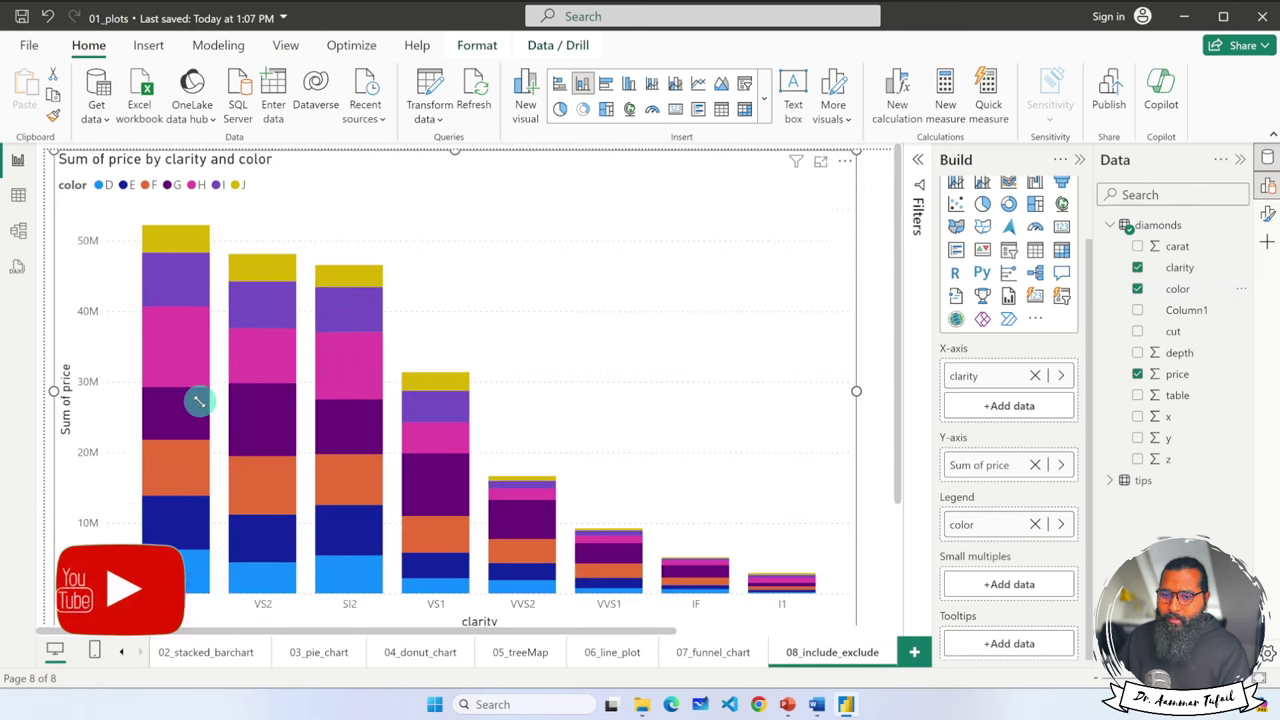
Cross-highlight the color H segment of the SI1 column after reading bar tooltips.
mouse_move(200, 400)
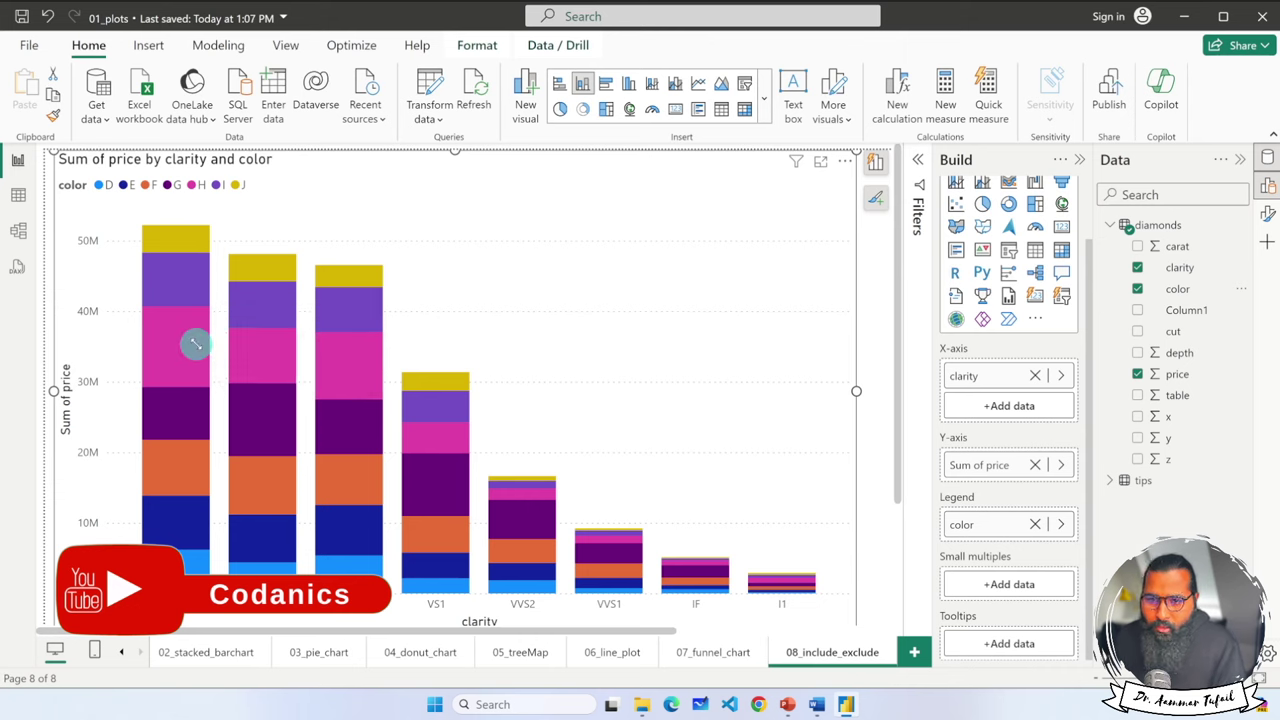
mouse_move(196, 343)
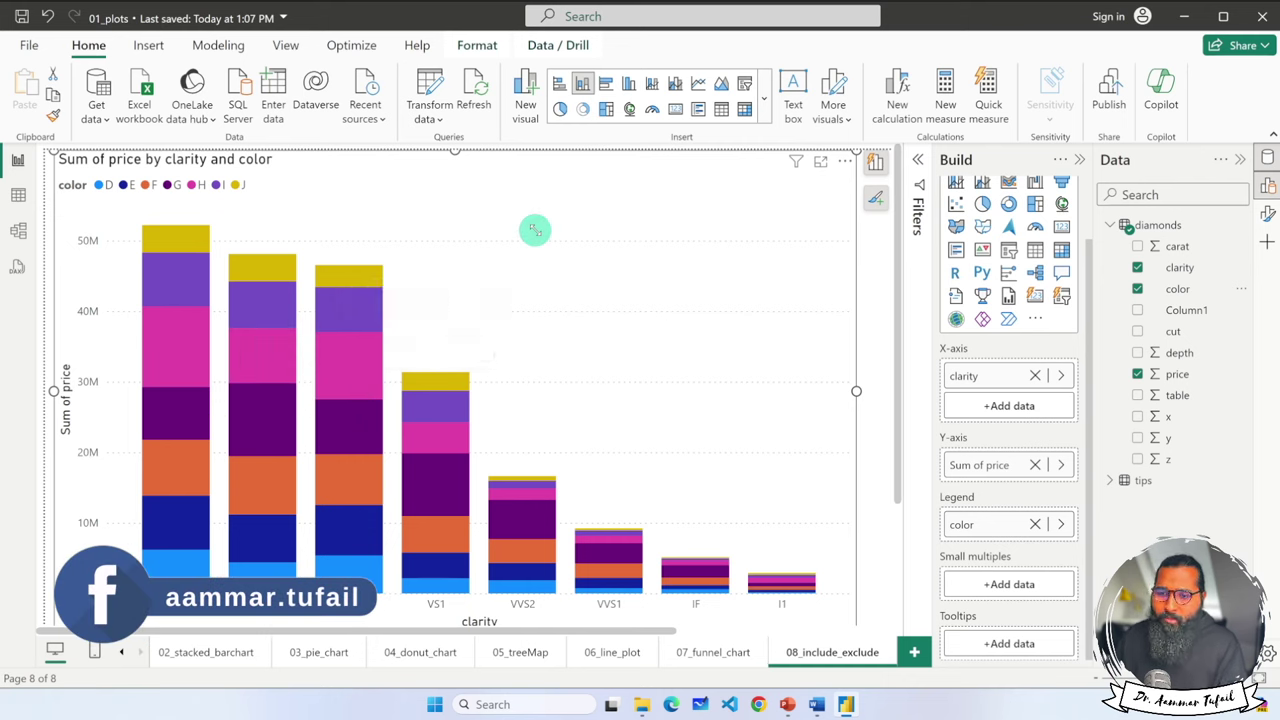
click(180, 348)
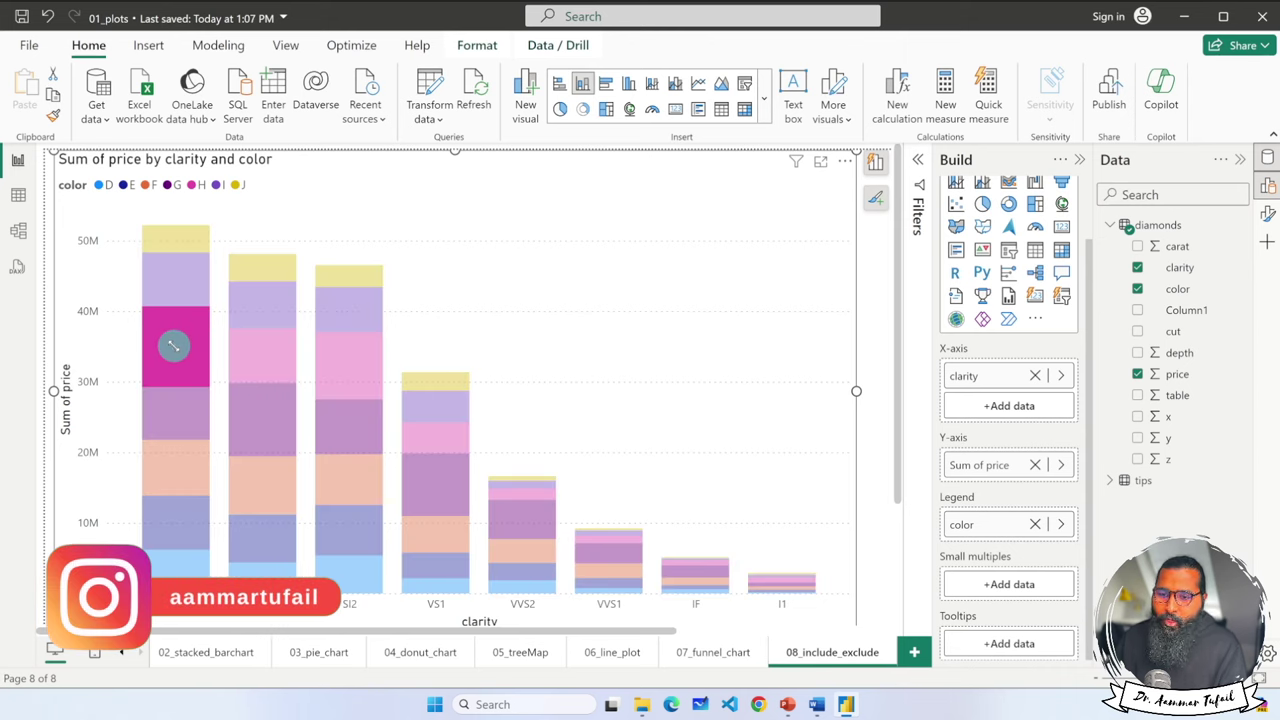
mouse_move(170, 350)
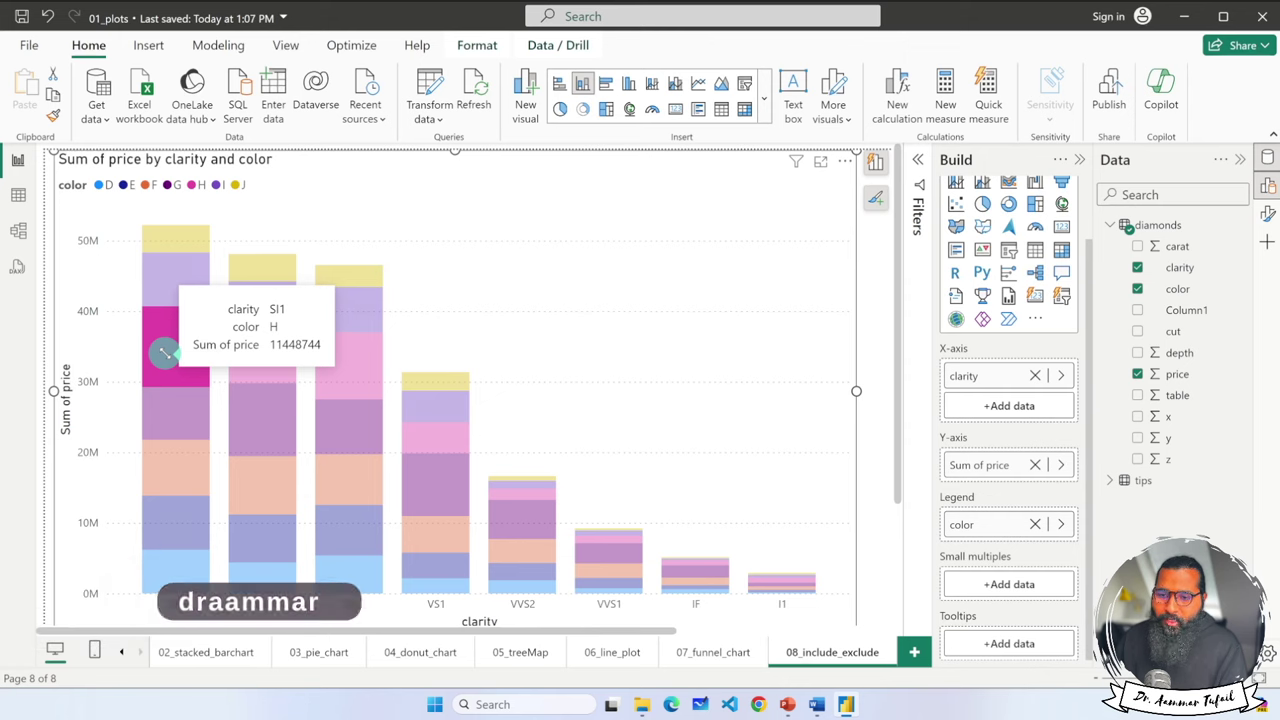
Replace clarity with cut on the X-axis and highlight color I in Ideal and Very Good.
click(1035, 375)
drag(1178, 333, 1009, 405)
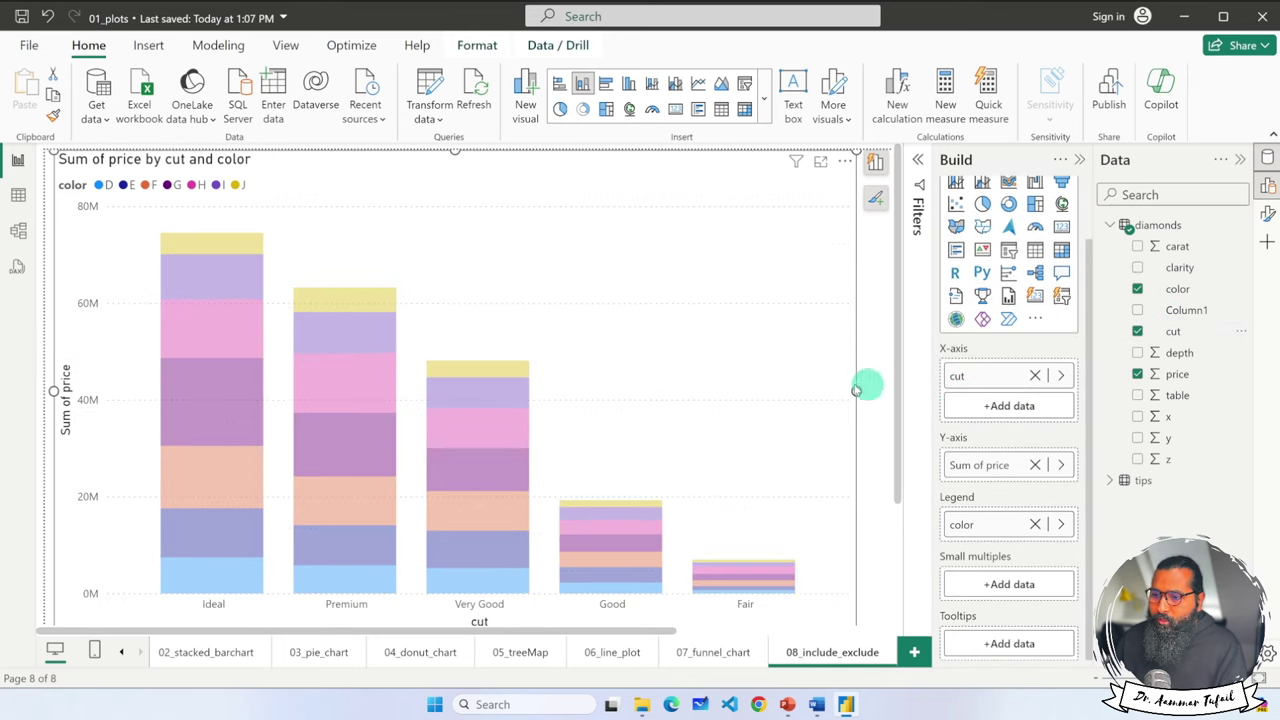
click(226, 277)
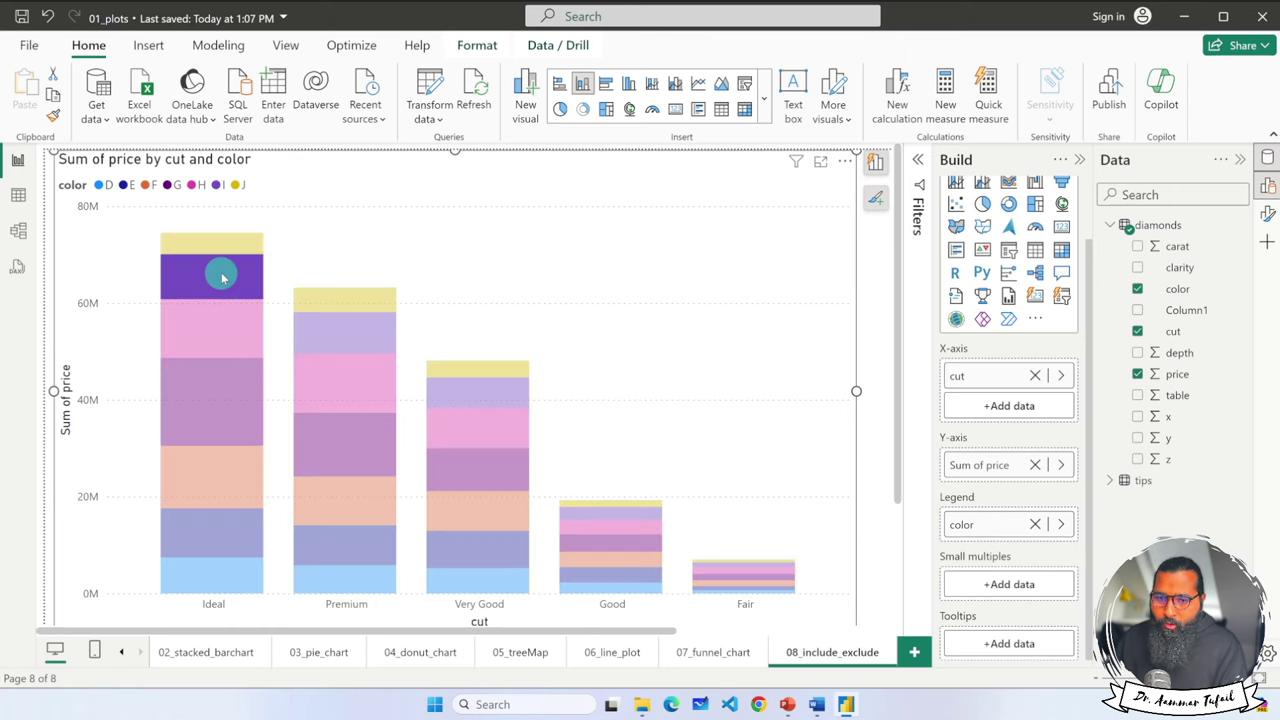
click(228, 280)
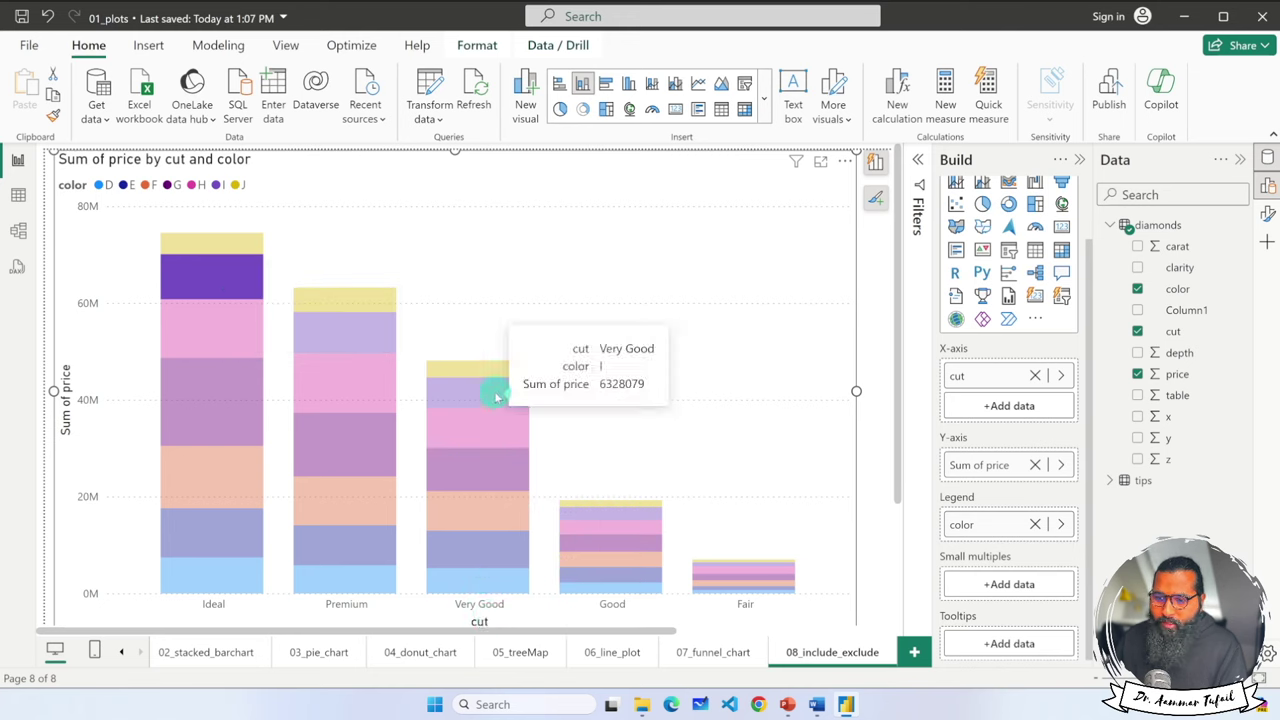
key(super)
key(super)
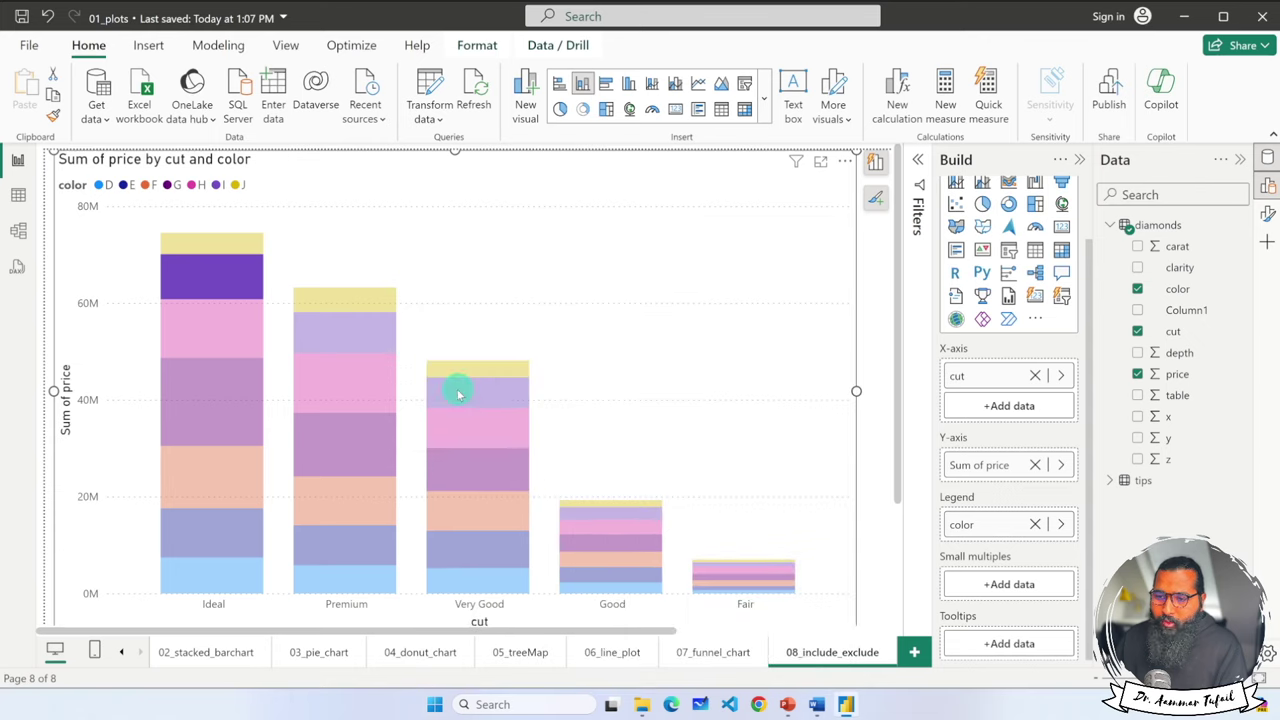
ctrl+click(463, 394)
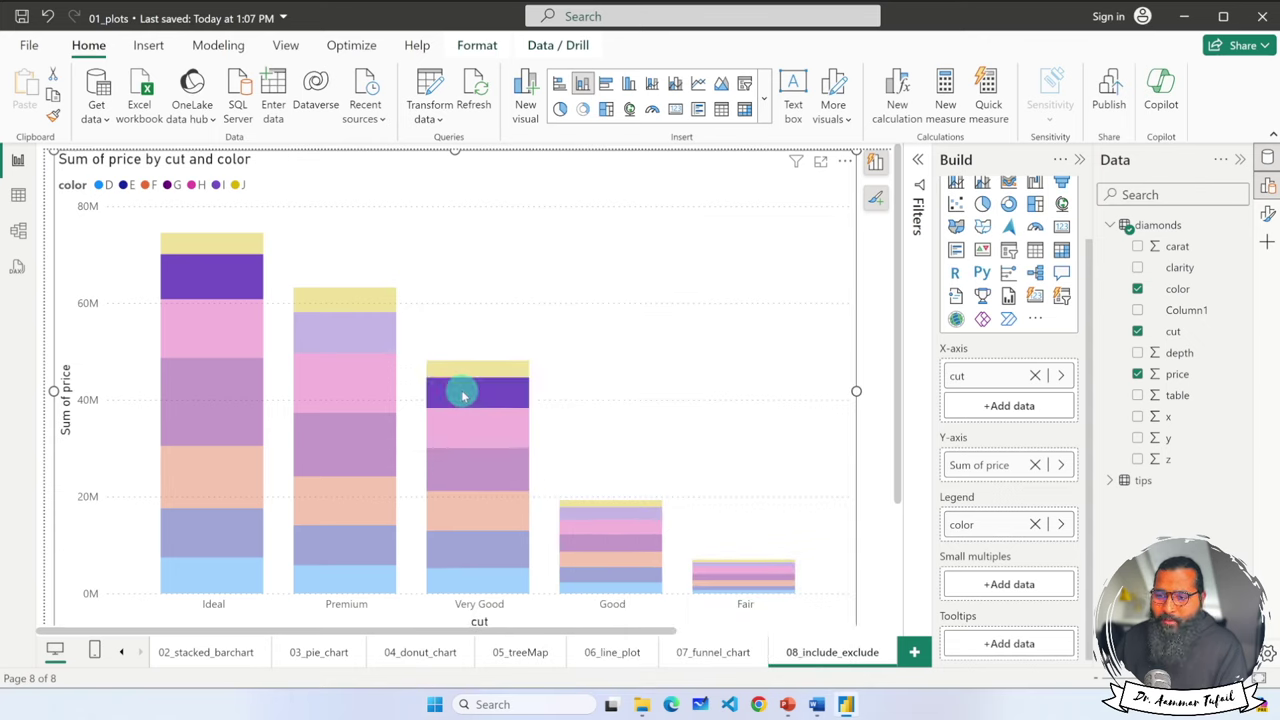
Include only the highlighted color I segments, then highlight Ideal and Very Good and clear it.
right_click(463, 396)
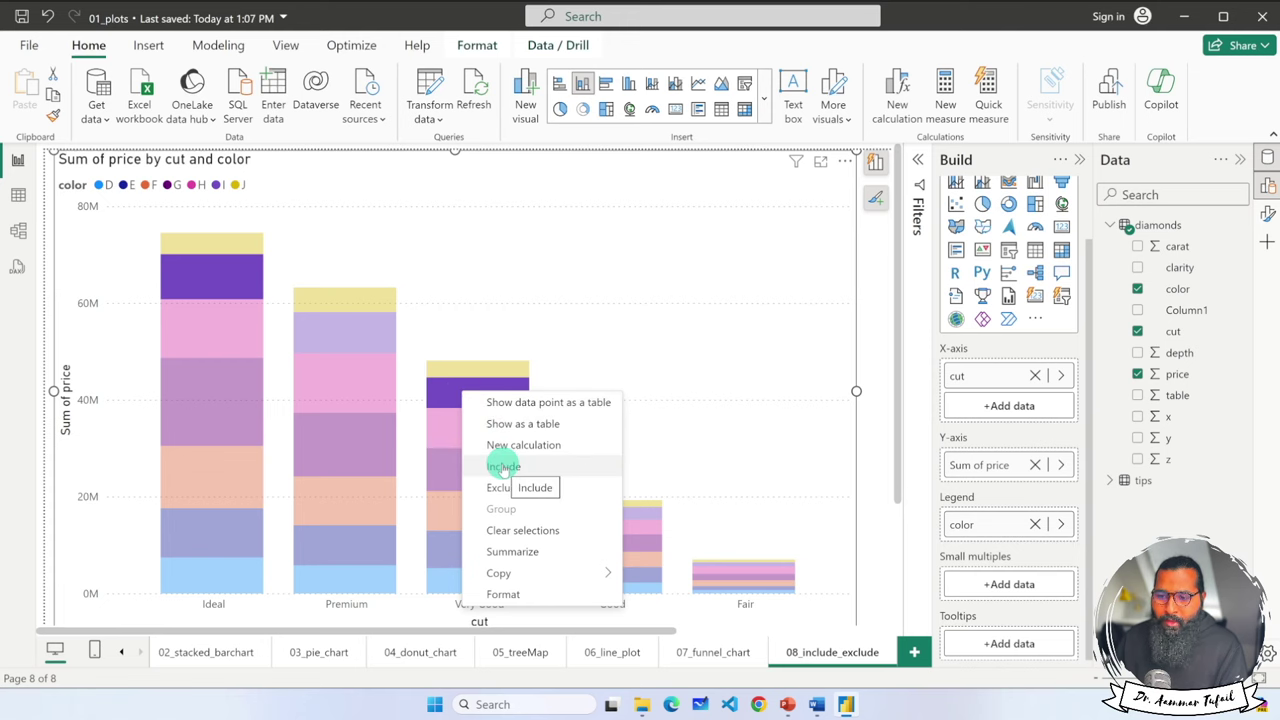
click(503, 467)
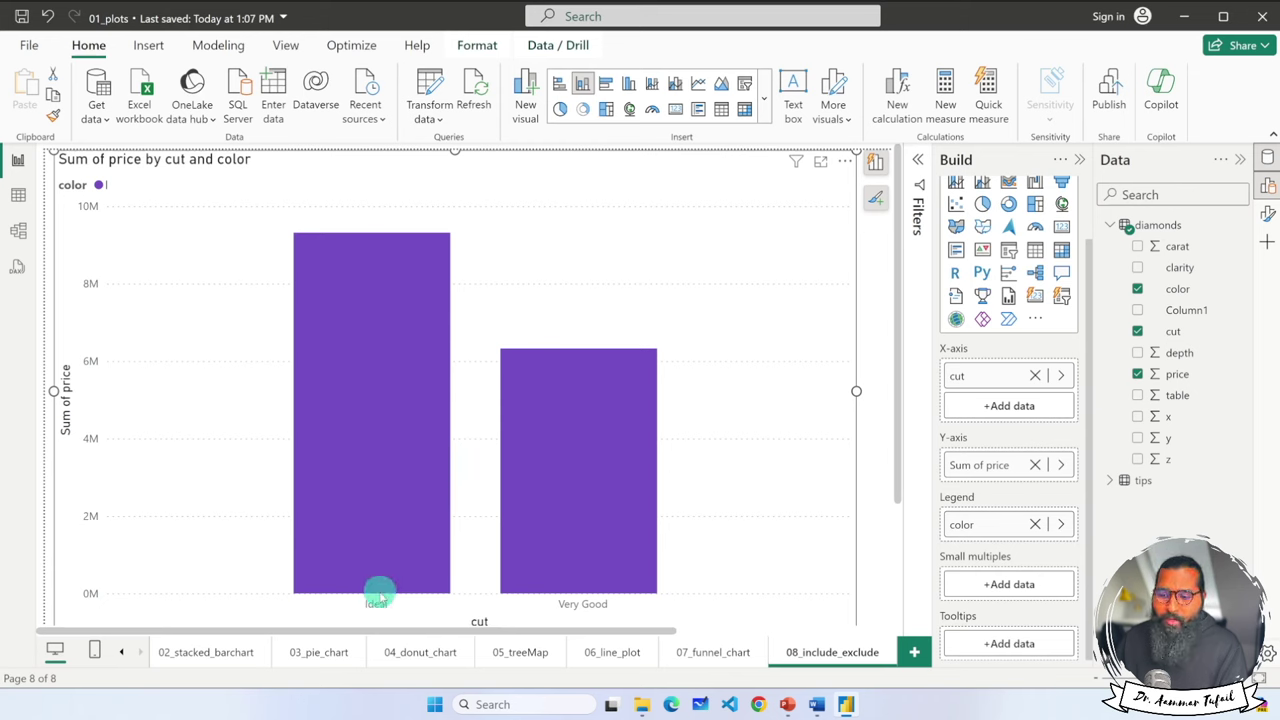
click(373, 448)
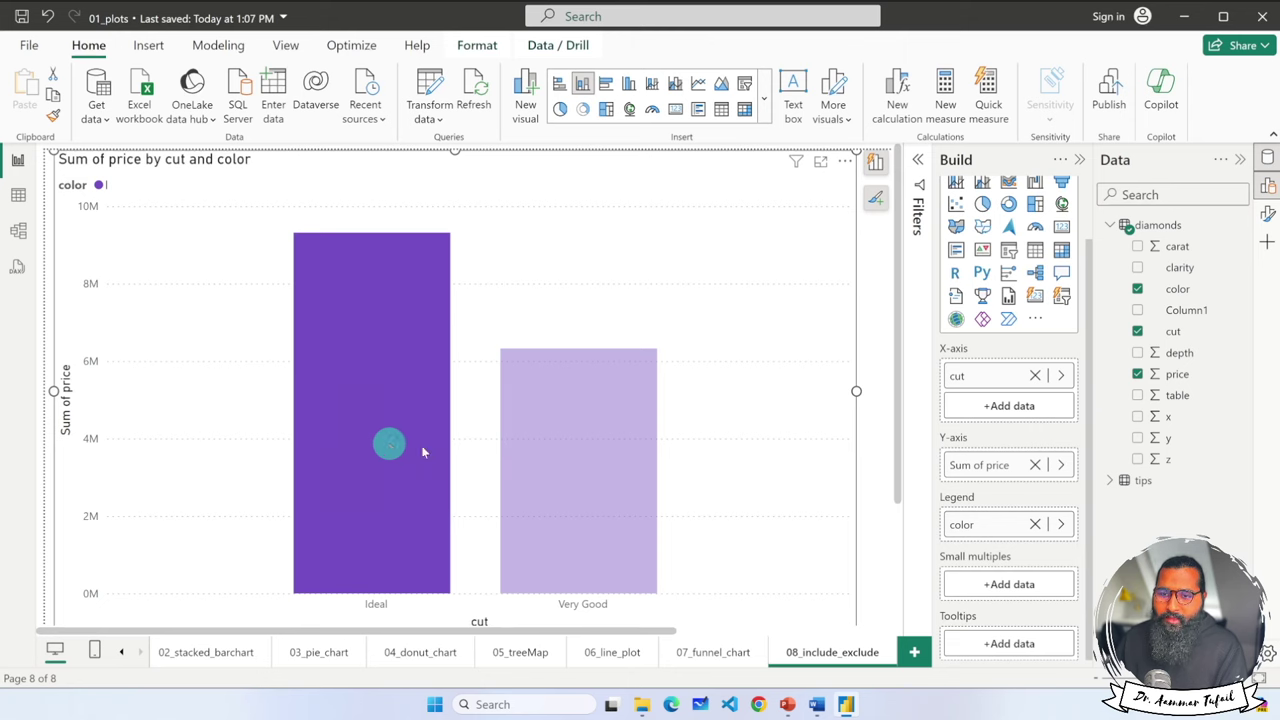
click(521, 464)
click(728, 491)
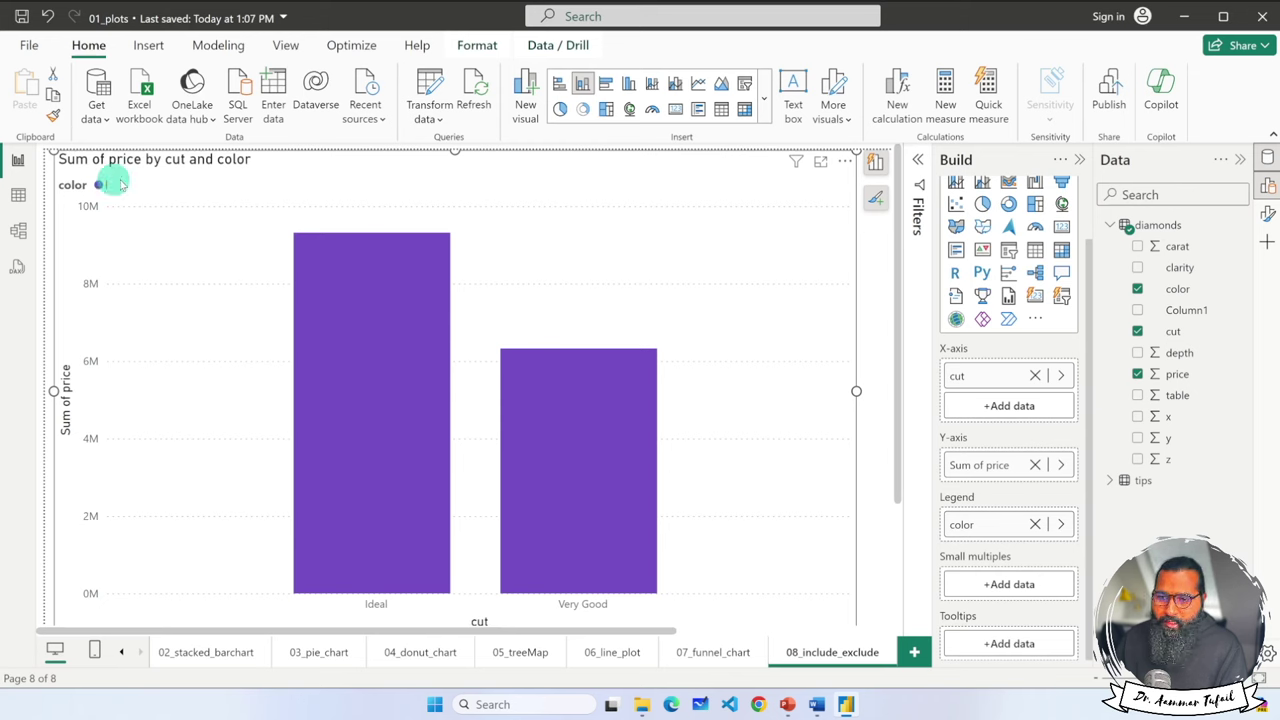
mouse_move(568, 566)
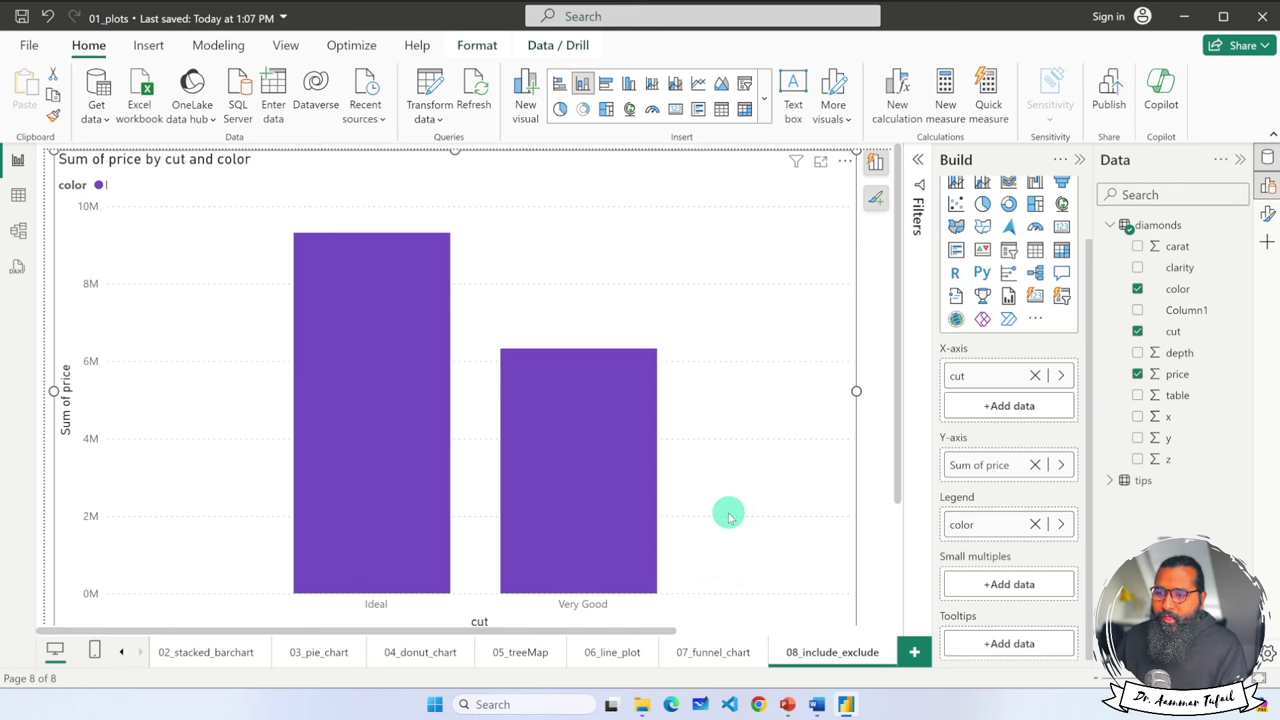
Undo the color I filter and highlight color H across all cuts.
key(ctrl+z)
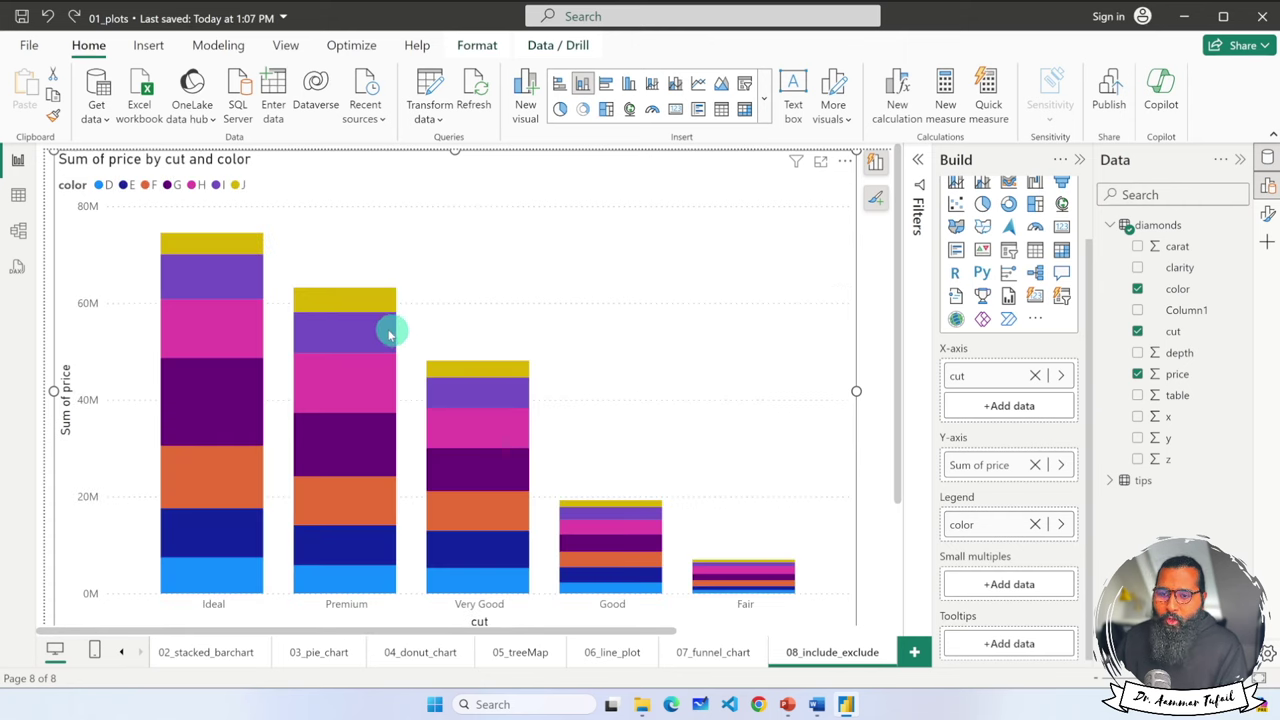
mouse_move(230, 328)
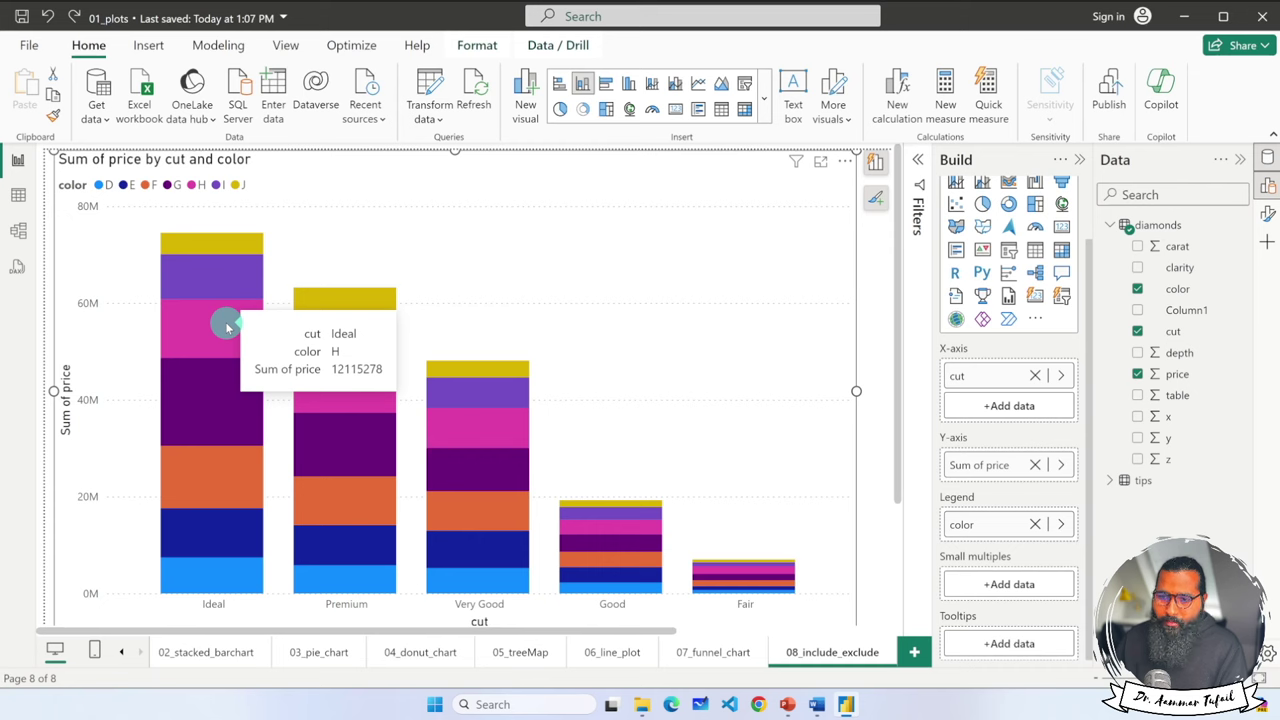
click(228, 327)
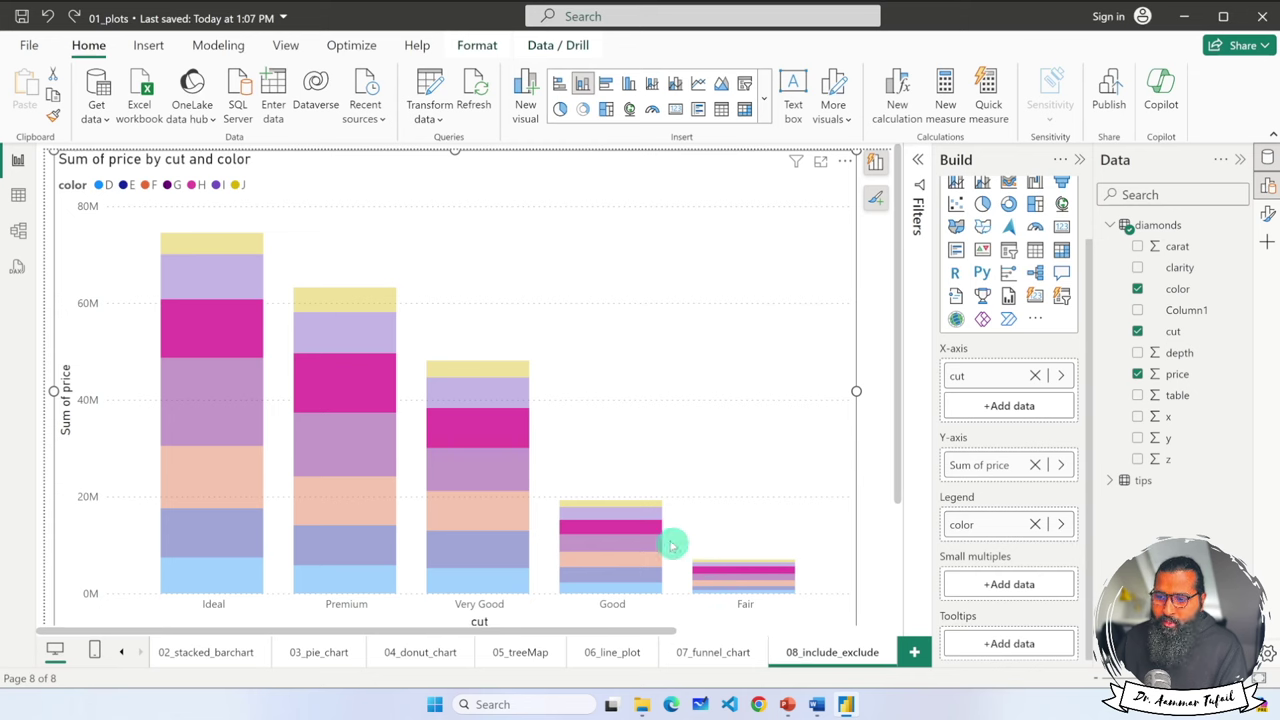
Include only color H via Ideal's H segment, then undo to restore colors D–J.
right_click(228, 334)
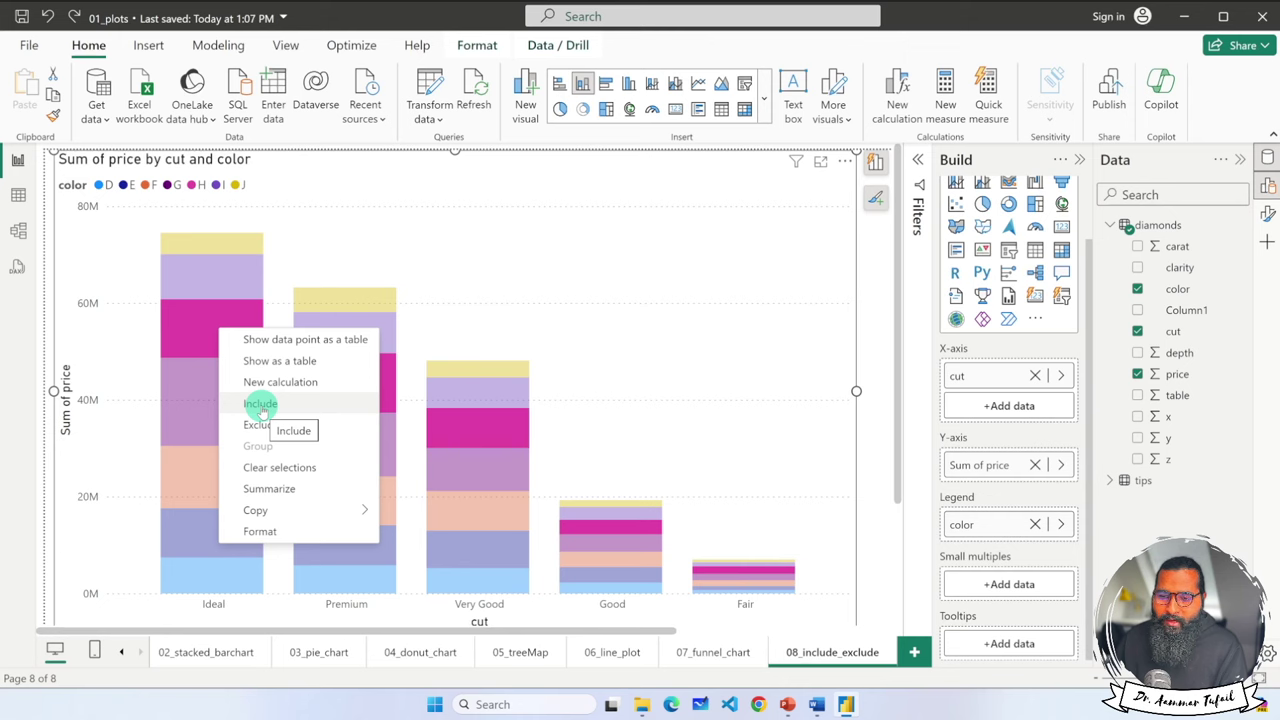
click(200, 323)
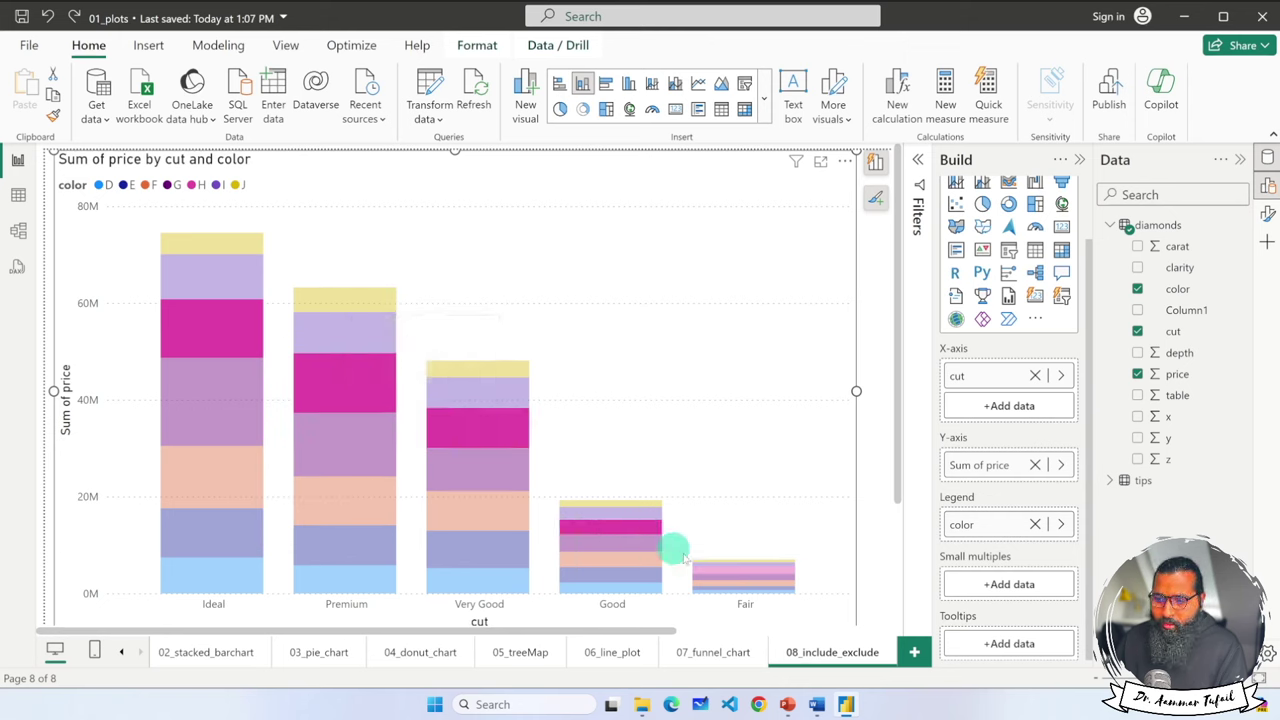
right_click(231, 325)
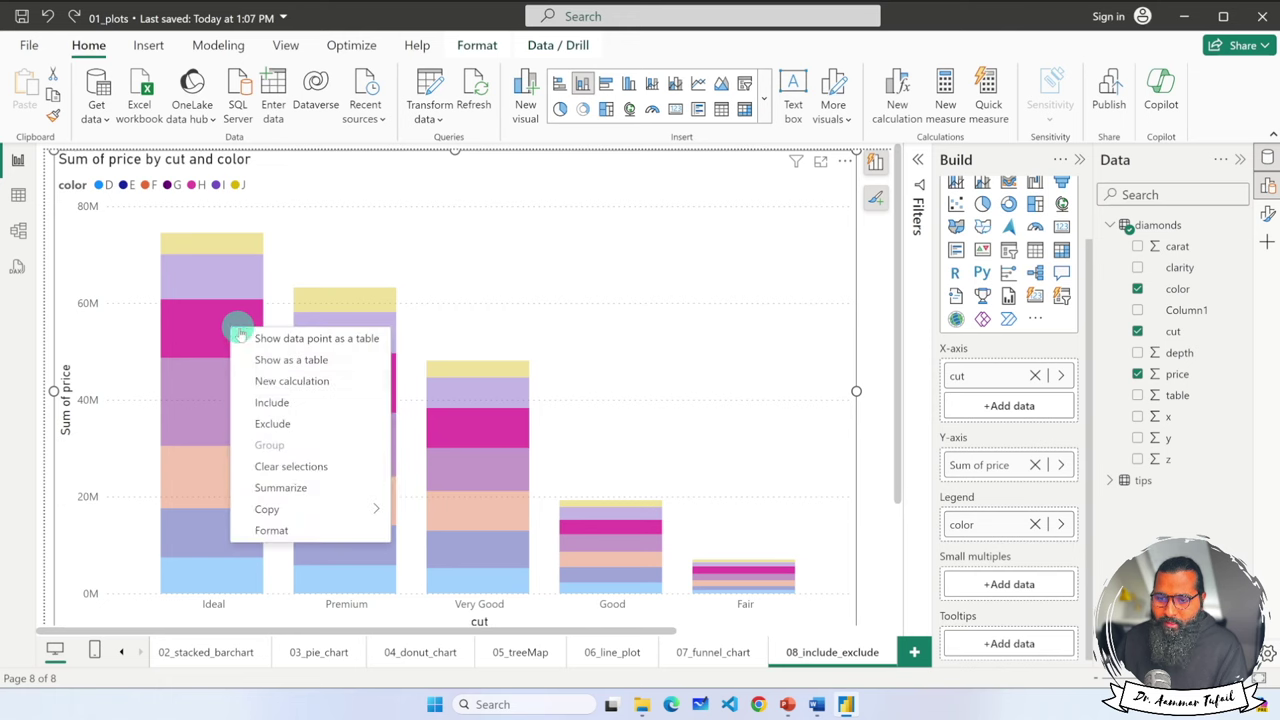
click(274, 400)
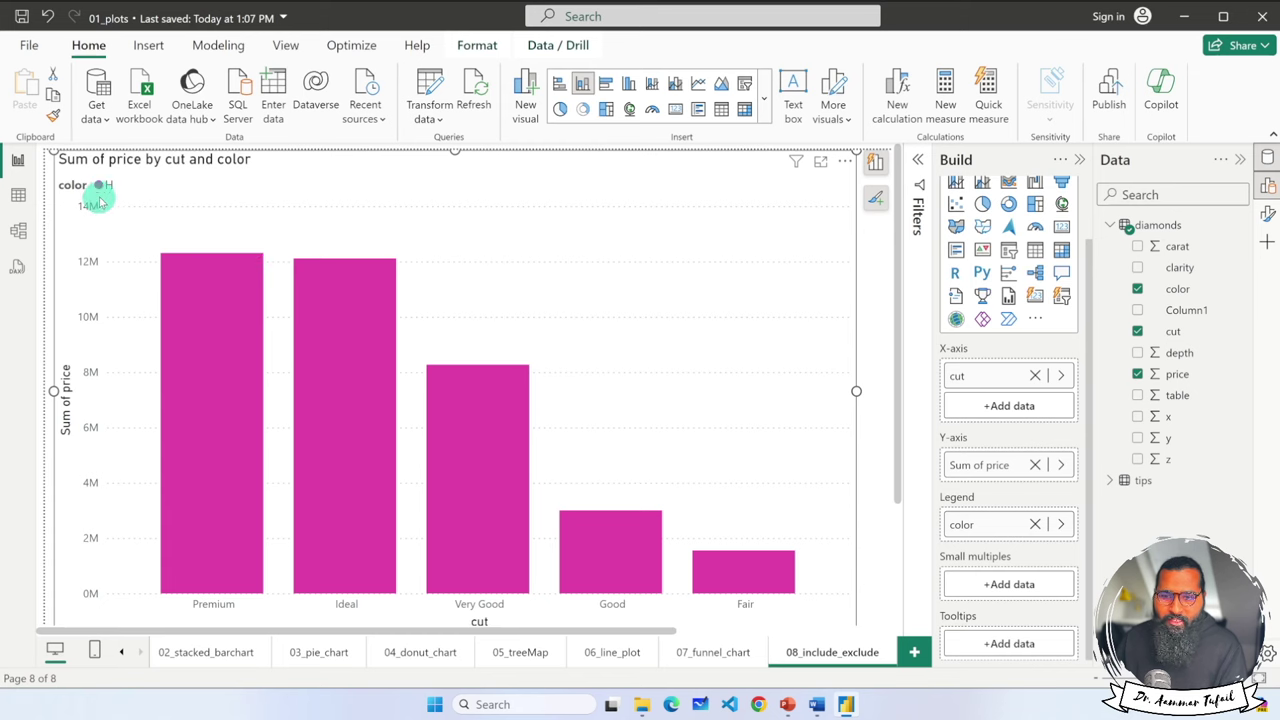
click(200, 255)
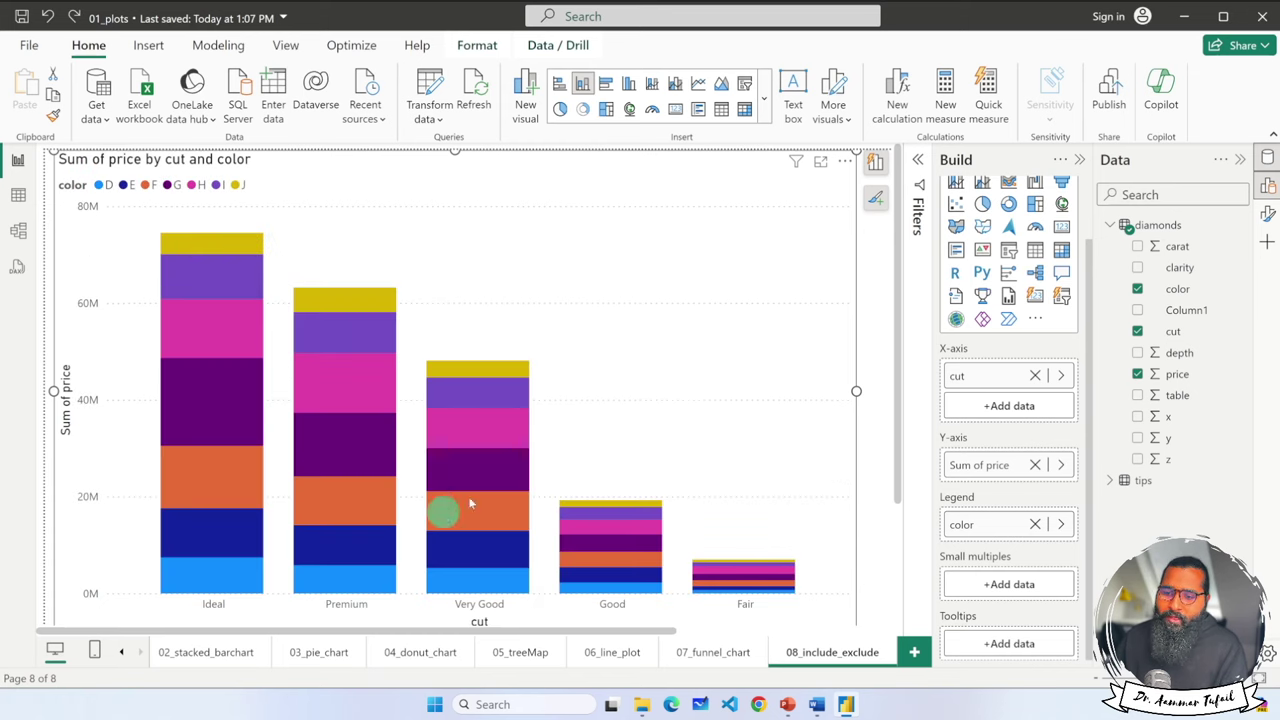
click(215, 402)
ctrl+click(347, 451)
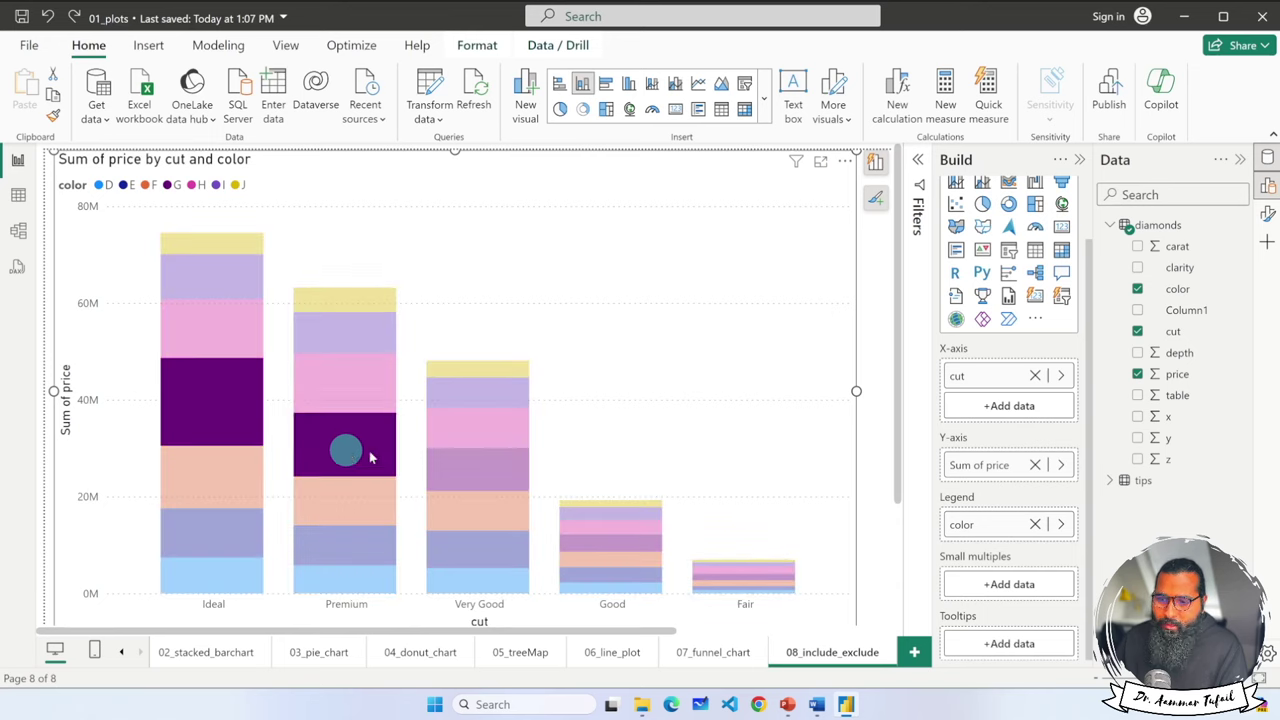
ctrl+click(506, 469)
ctrl+click(588, 538)
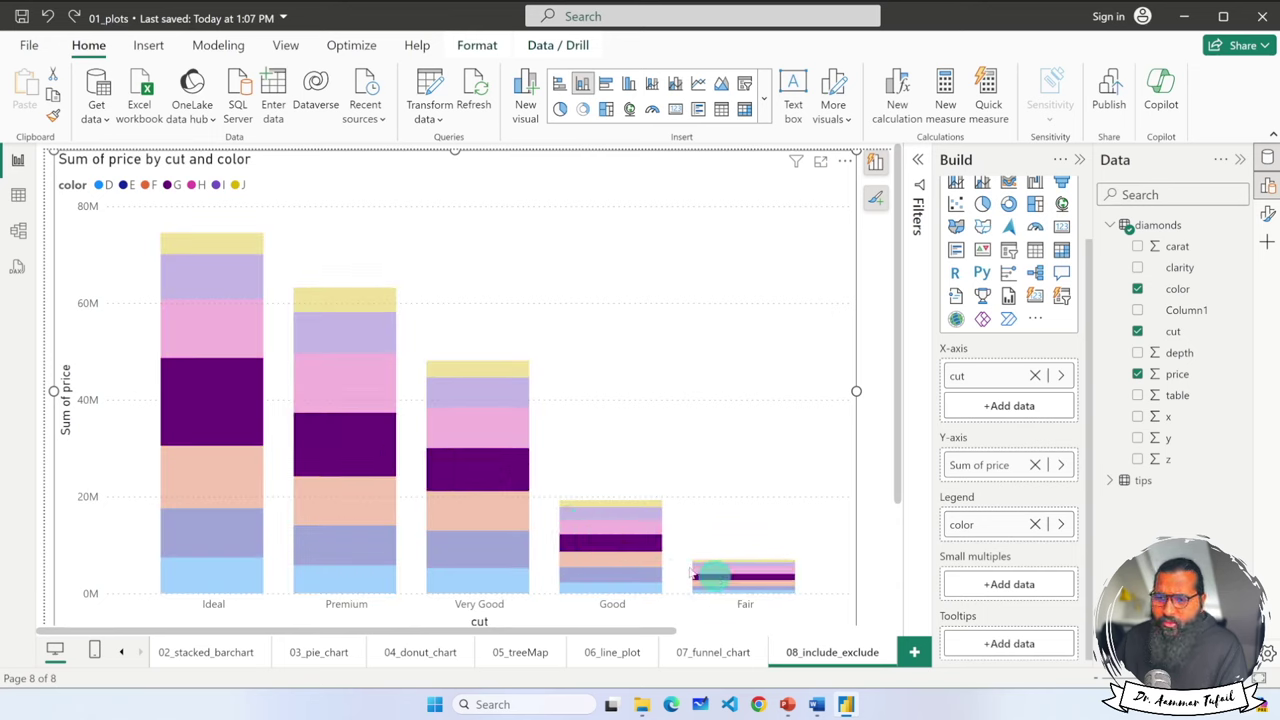
mouse_move(215, 397)
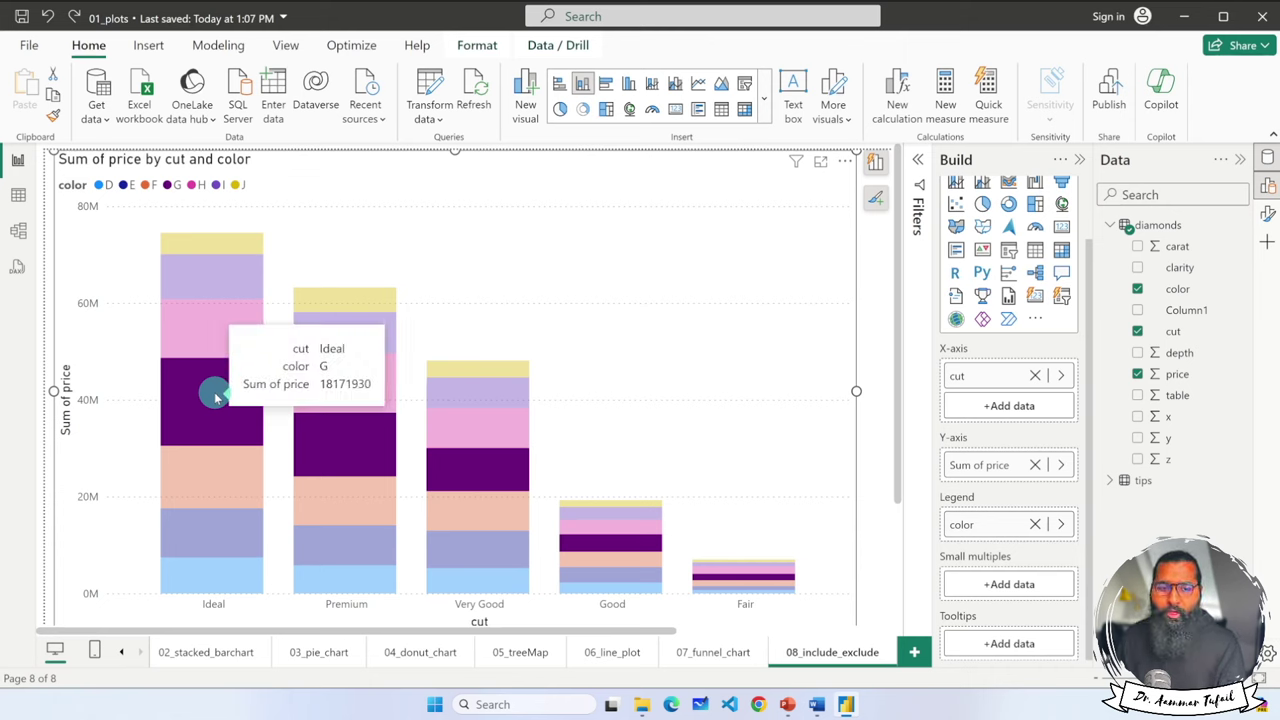
right_click(215, 397)
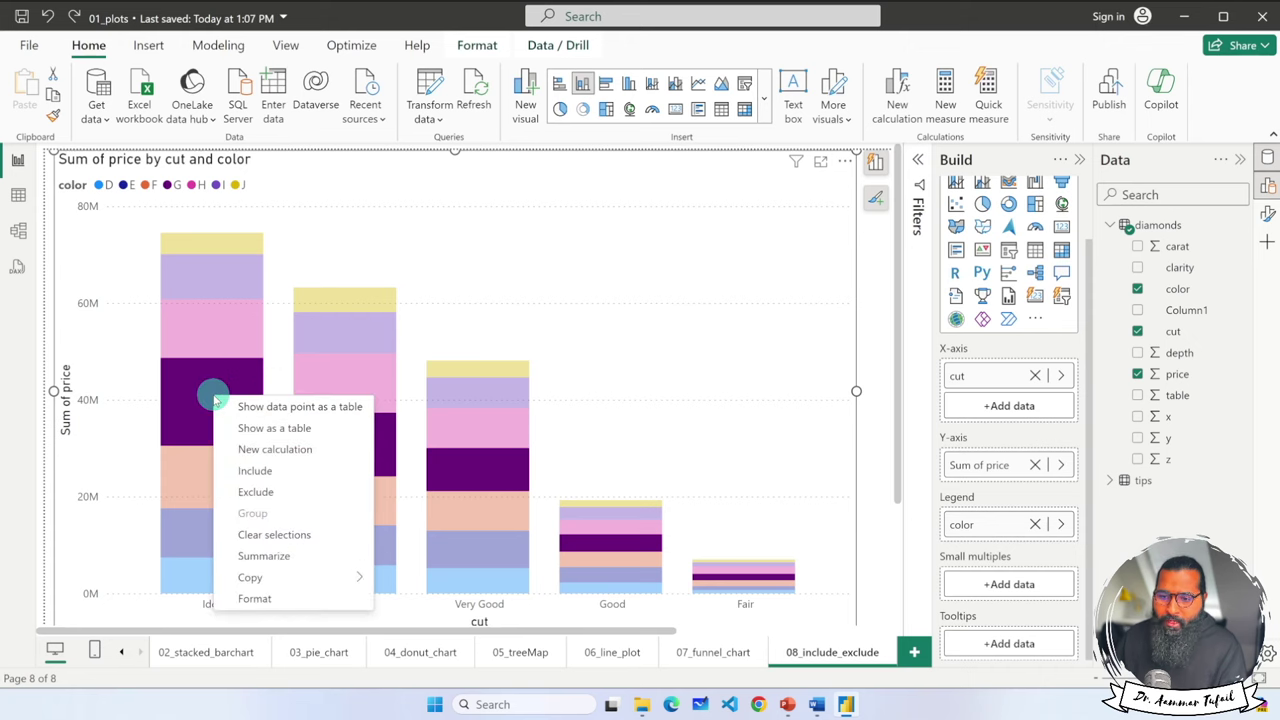
click(306, 497)
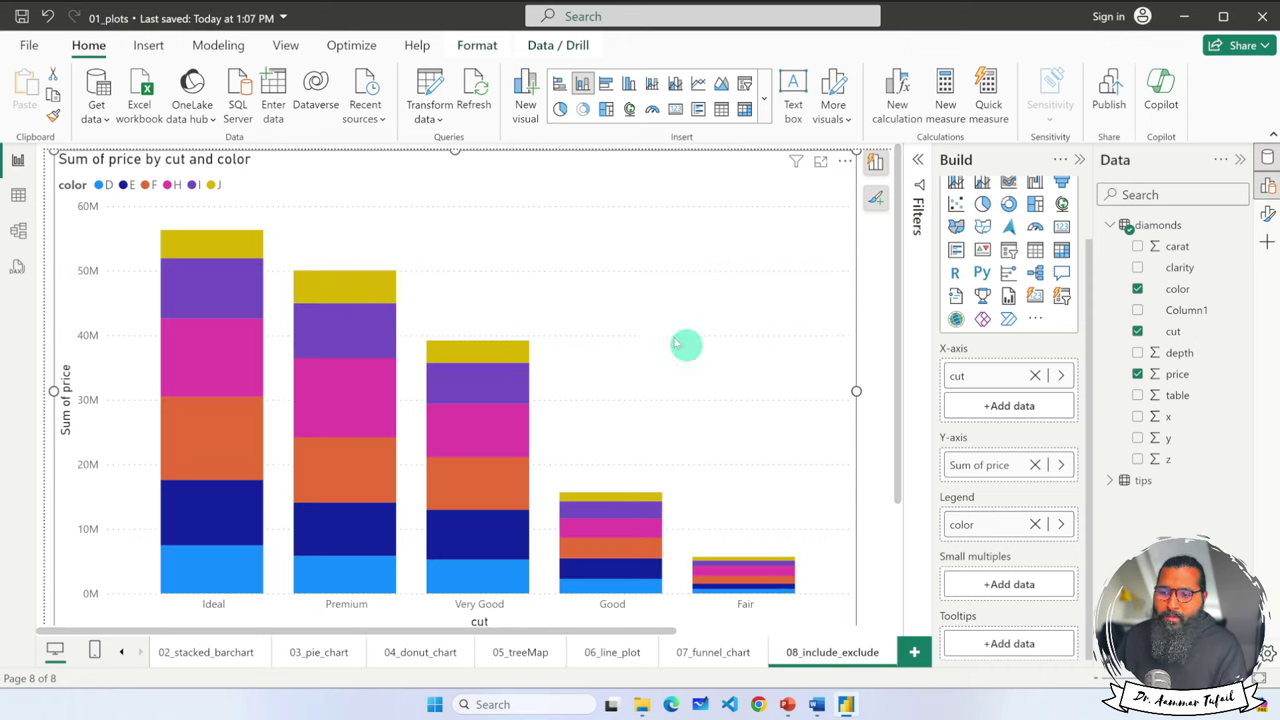
mouse_move(248, 222)
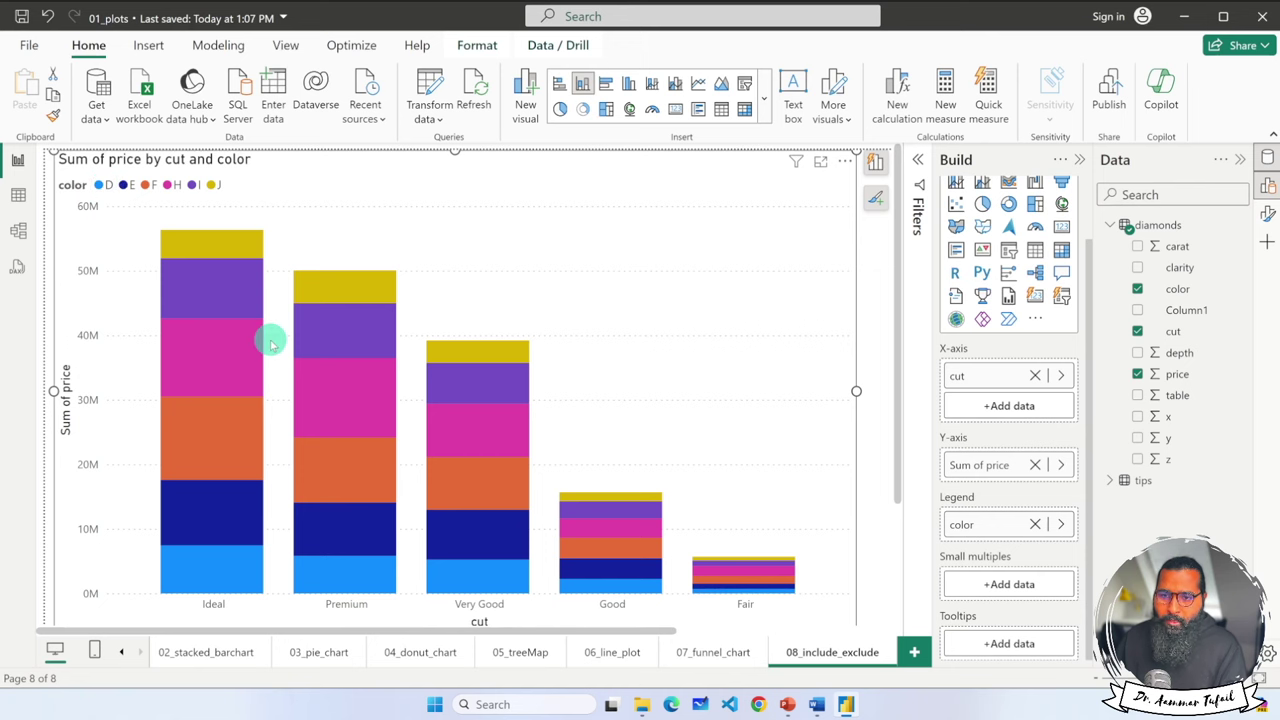
key(ctrl+z)
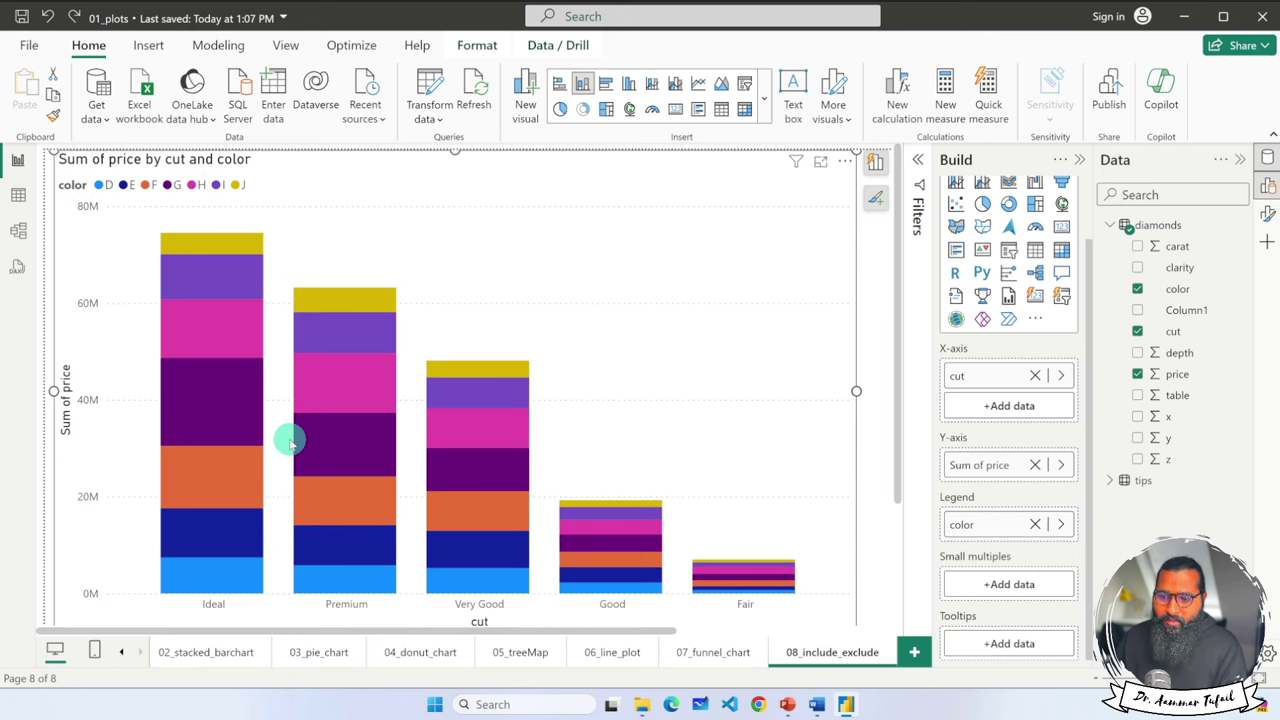
Select all seven color segments, J through D, of the Ideal column.
mouse_move(495, 492)
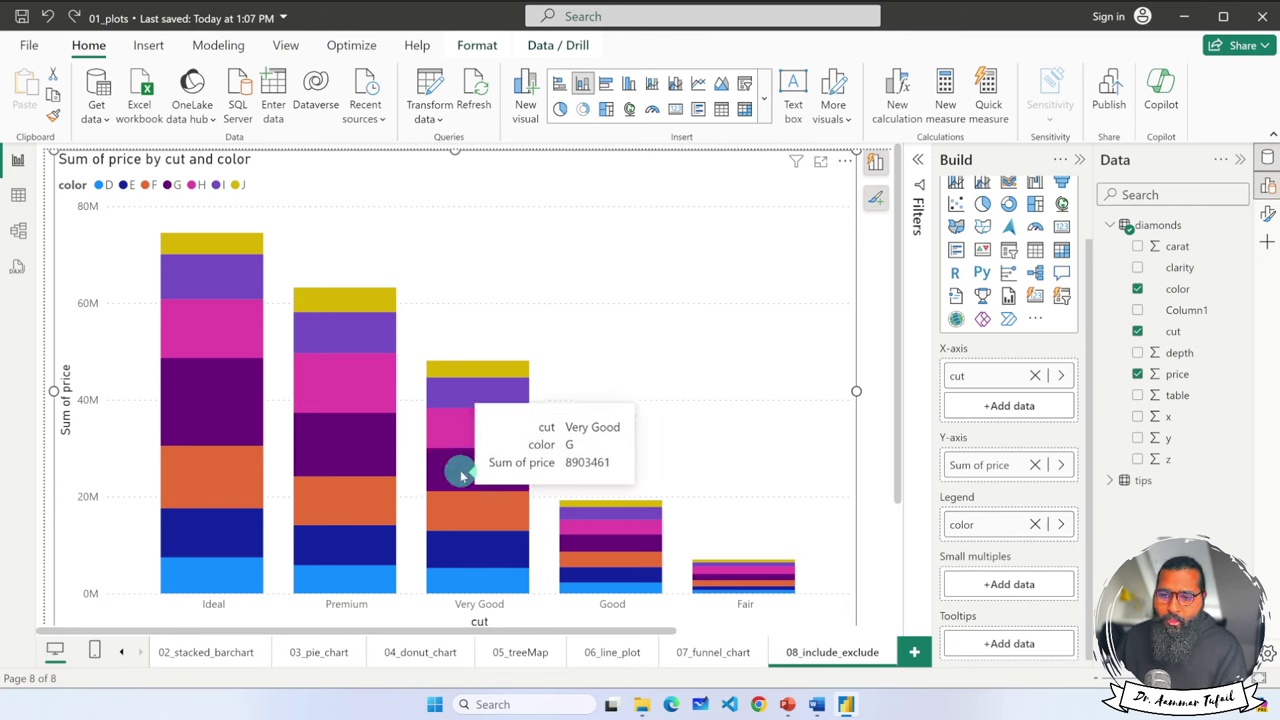
click(227, 250)
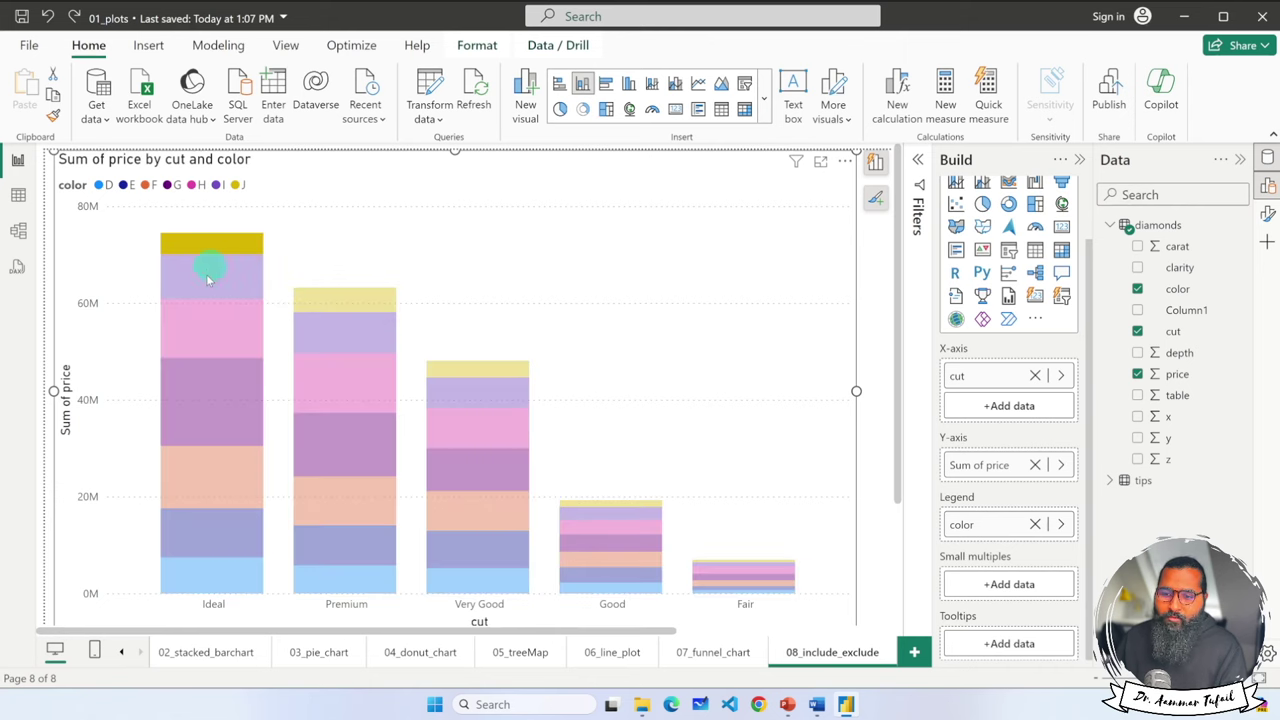
ctrl+click(210, 280)
ctrl+click(204, 322)
ctrl+click(209, 392)
ctrl+click(211, 478)
ctrl+click(206, 520)
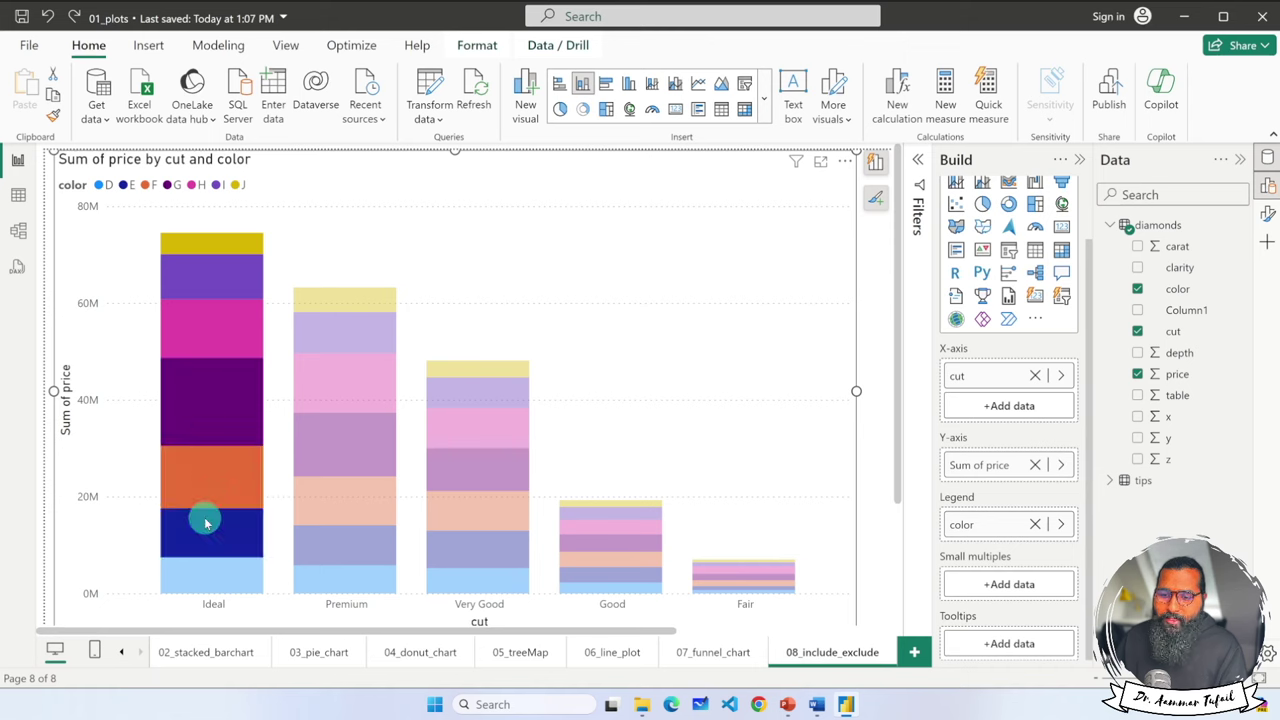
ctrl+click(206, 571)
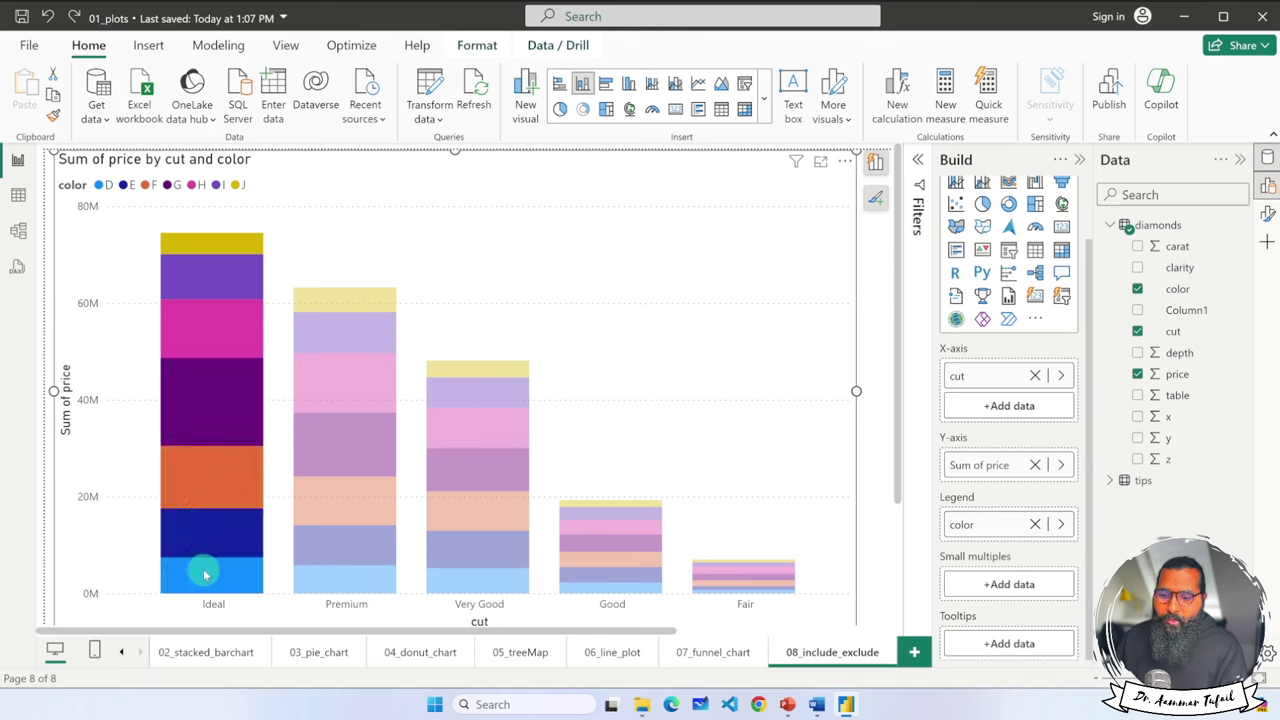
Add all seven Premium segments to the selection and Include only those bars.
ctrl+click(372, 590)
ctrl+click(366, 545)
ctrl+click(351, 506)
ctrl+click(351, 446)
ctrl+click(348, 385)
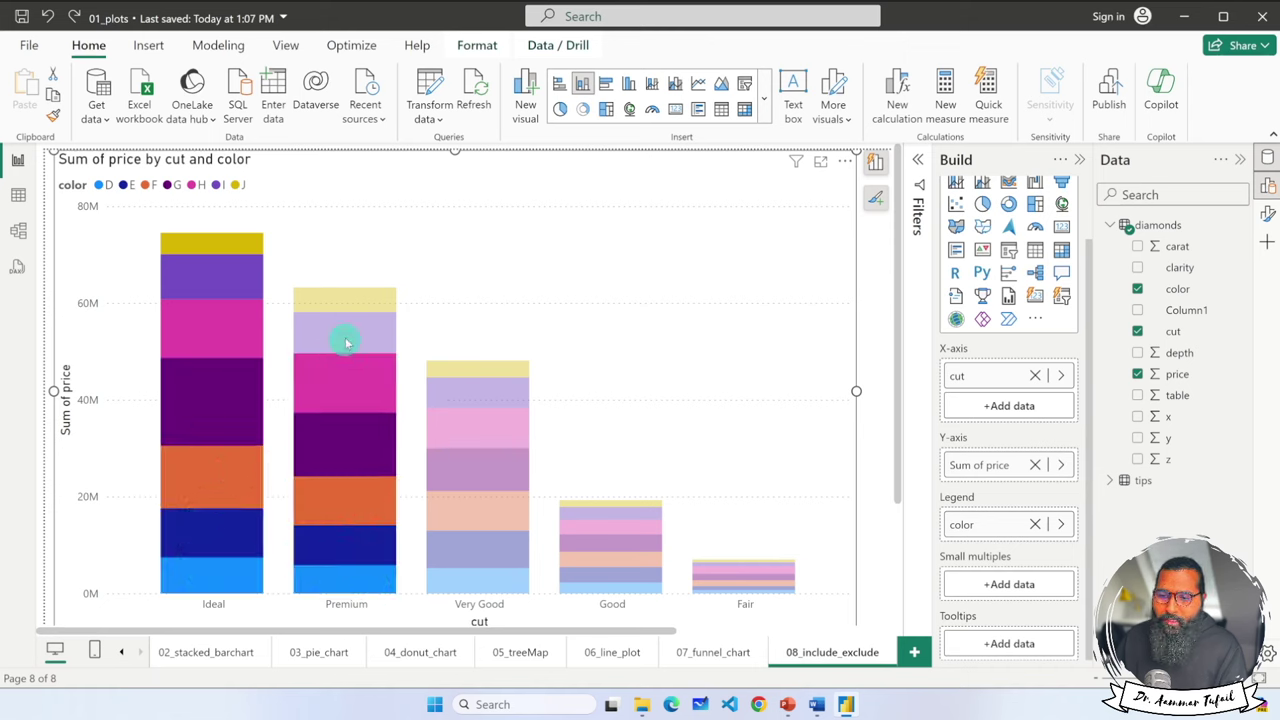
ctrl+click(346, 340)
ctrl+click(347, 302)
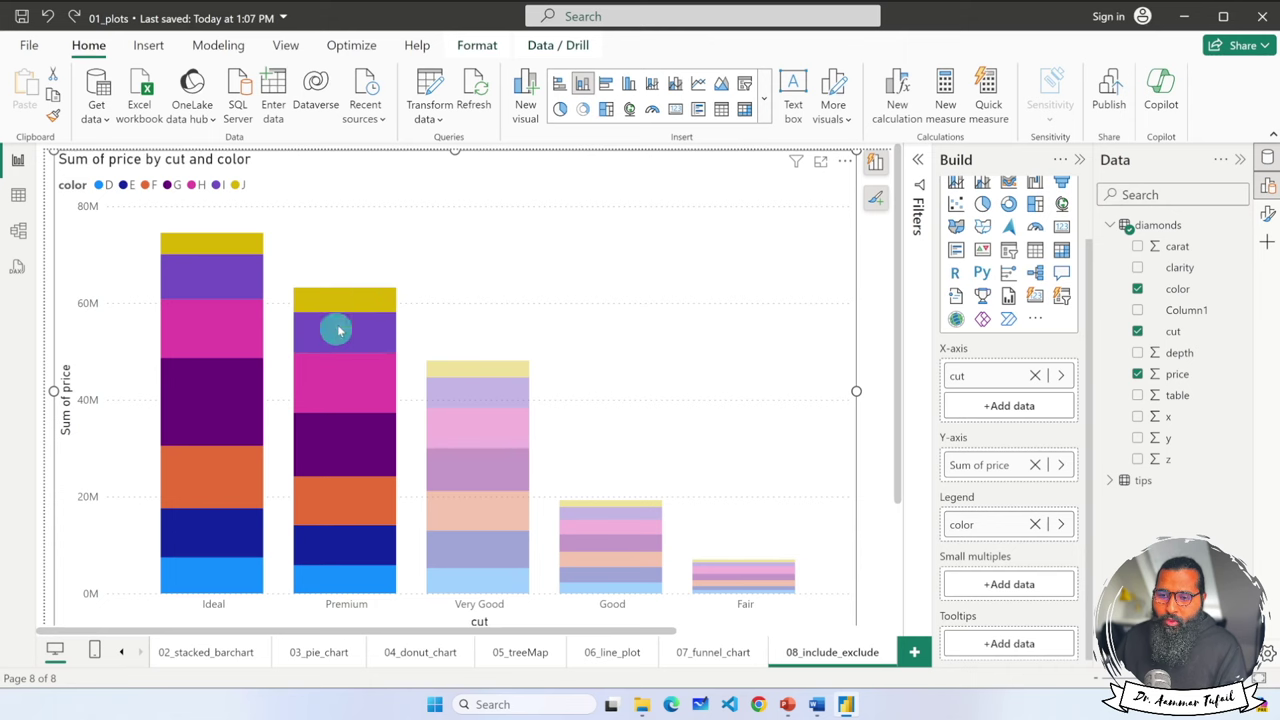
right_click(343, 296)
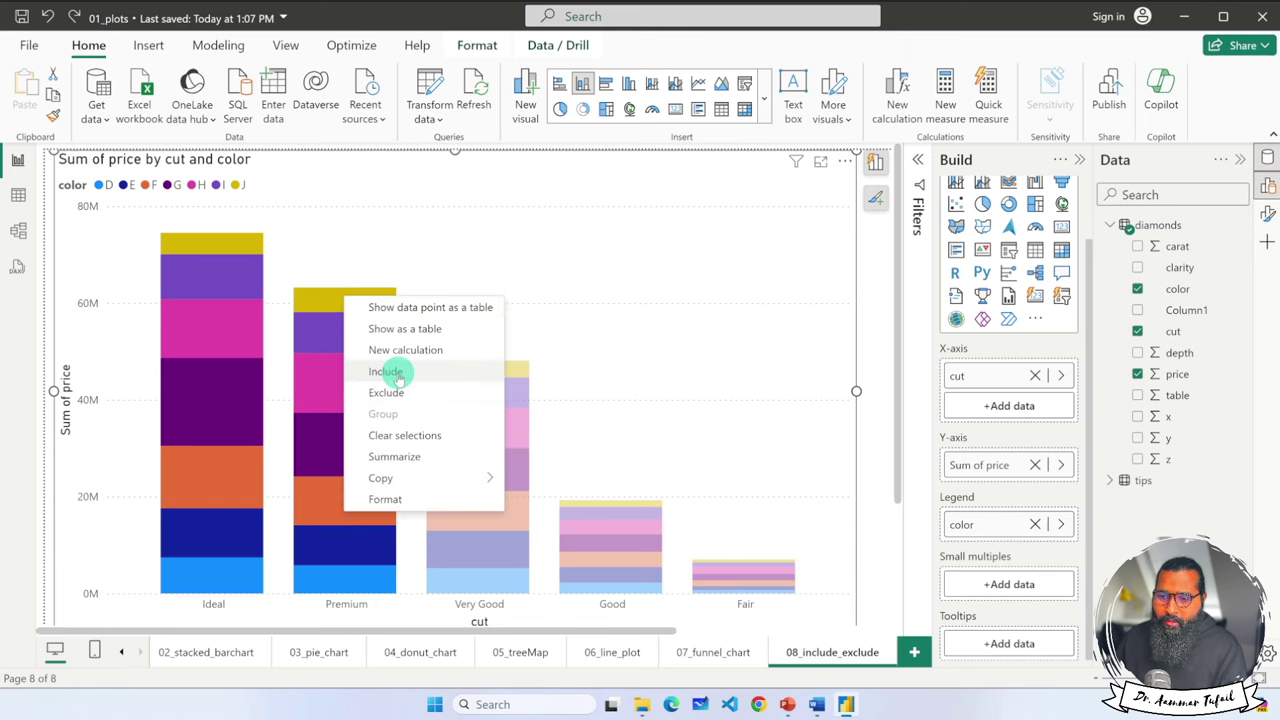
click(386, 372)
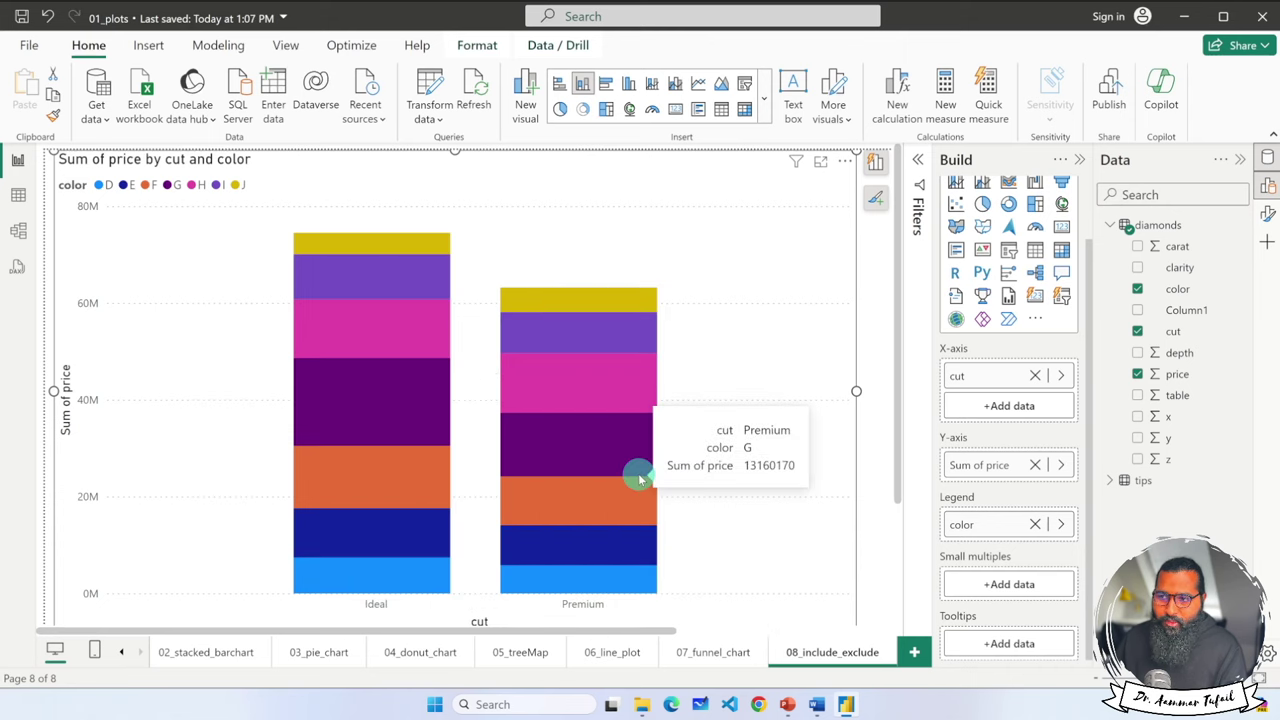
Undo the Ideal-and-Premium Include filter with Ctrl+Z.
mouse_move(795, 163)
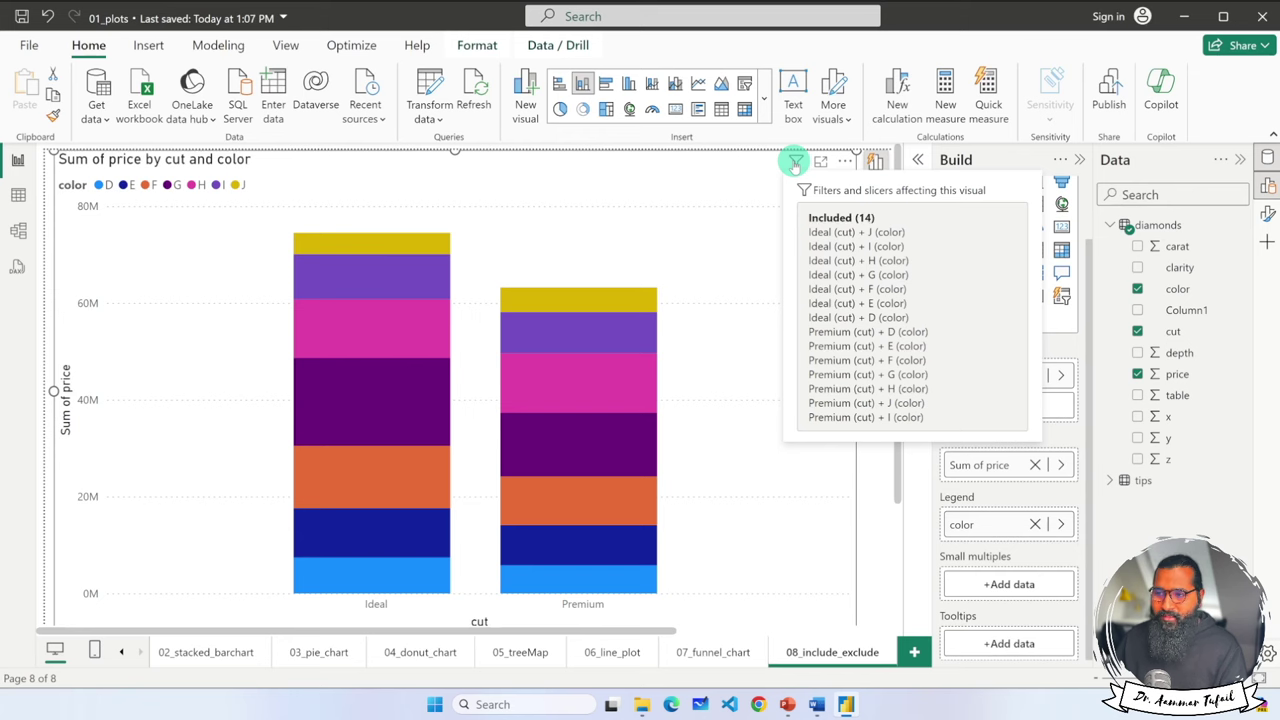
key(ctrl+z)
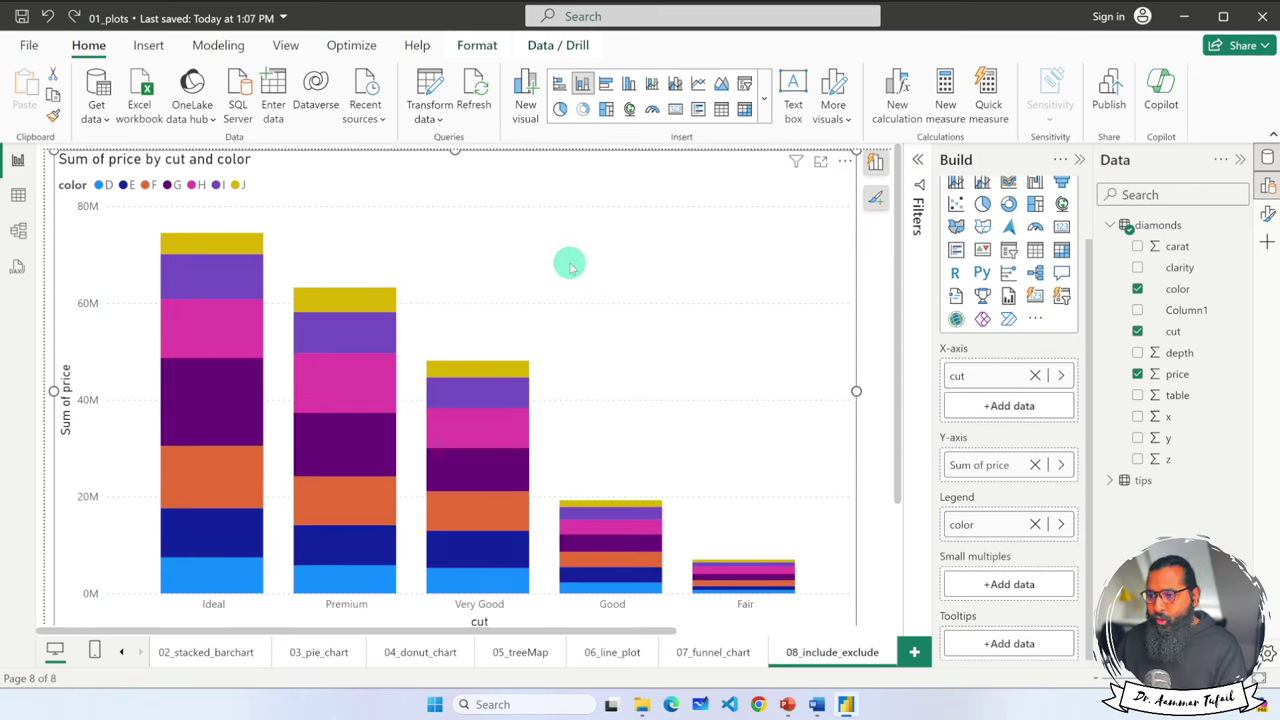
click(235, 185)
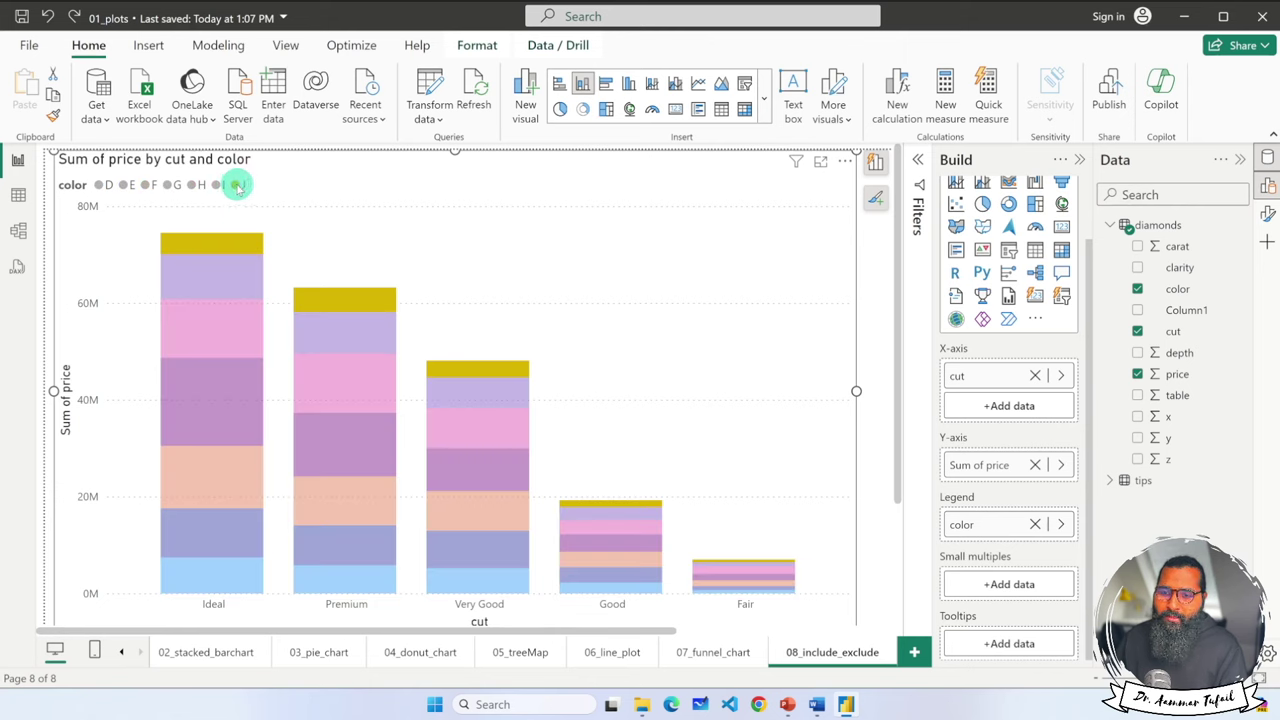
click(236, 185)
click(216, 185)
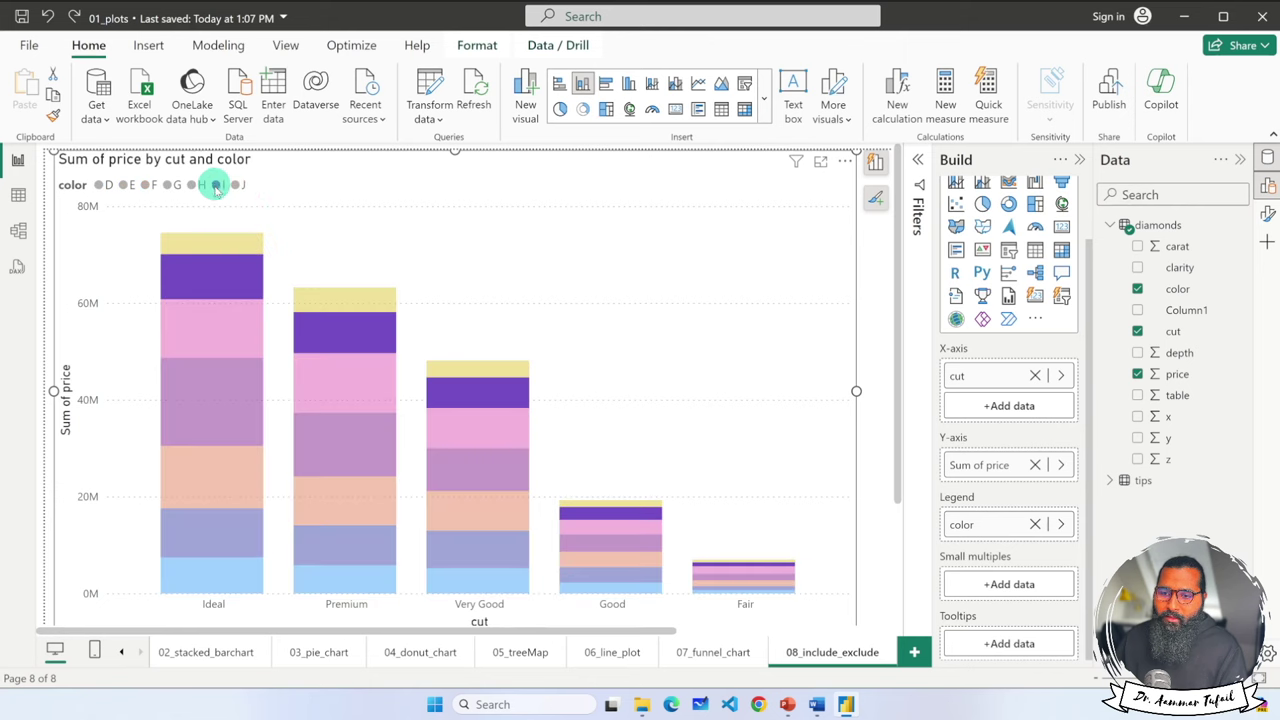
right_click(207, 275)
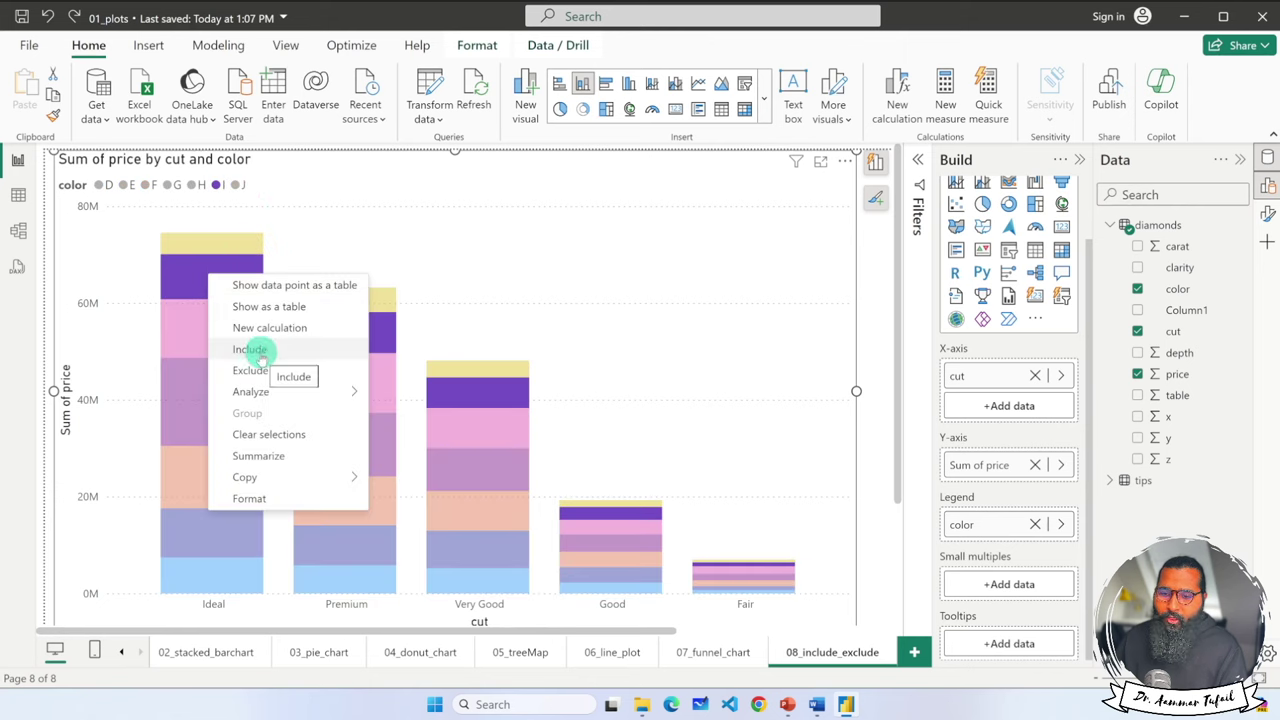
click(228, 185)
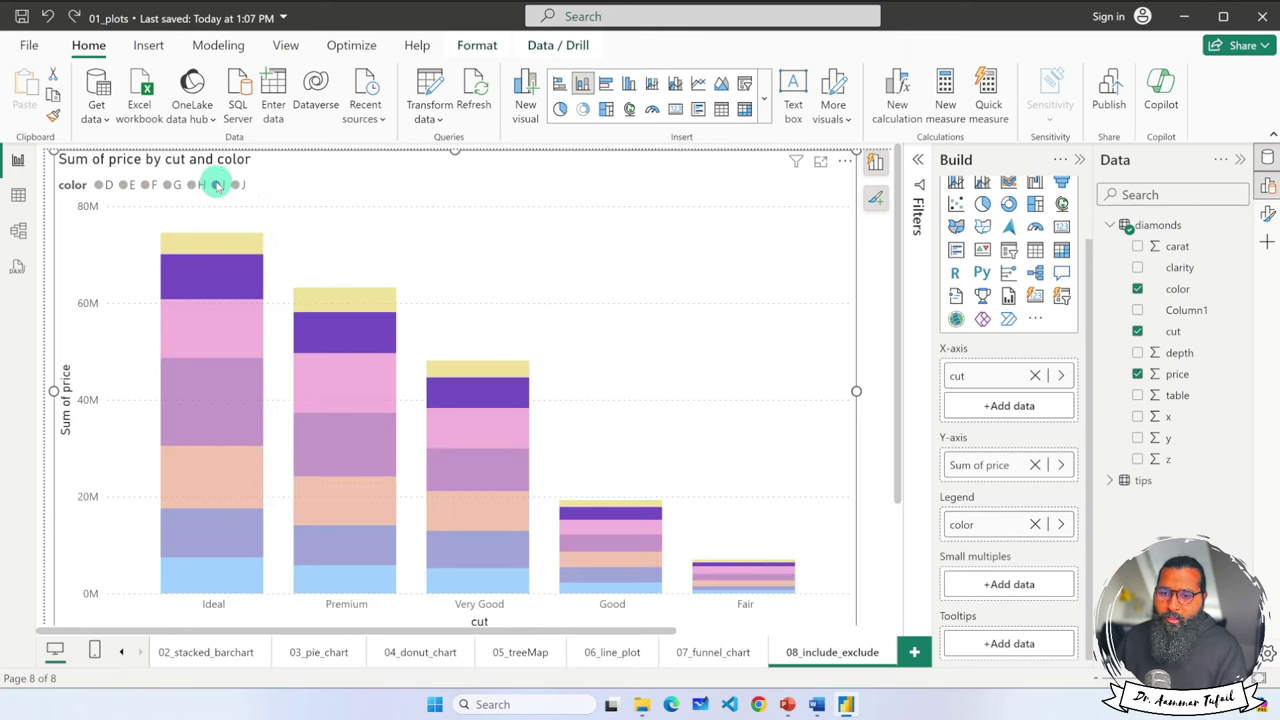
click(216, 185)
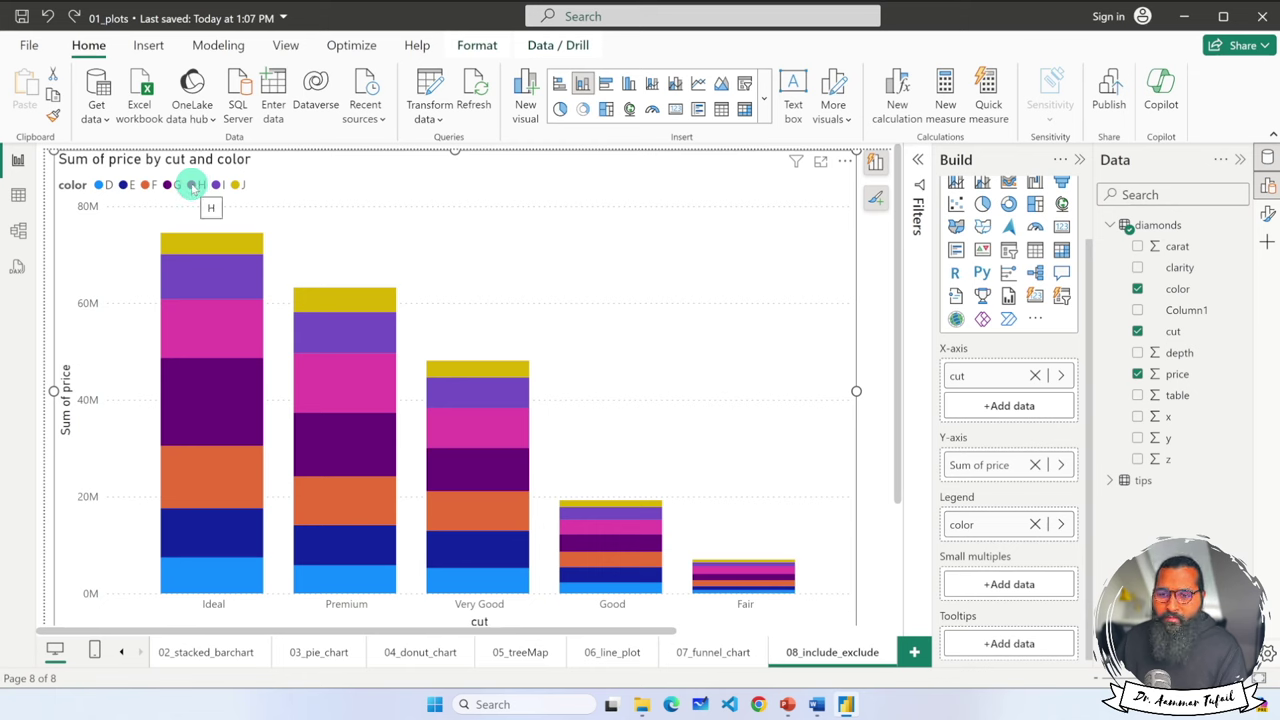
click(193, 185)
click(190, 185)
click(233, 241)
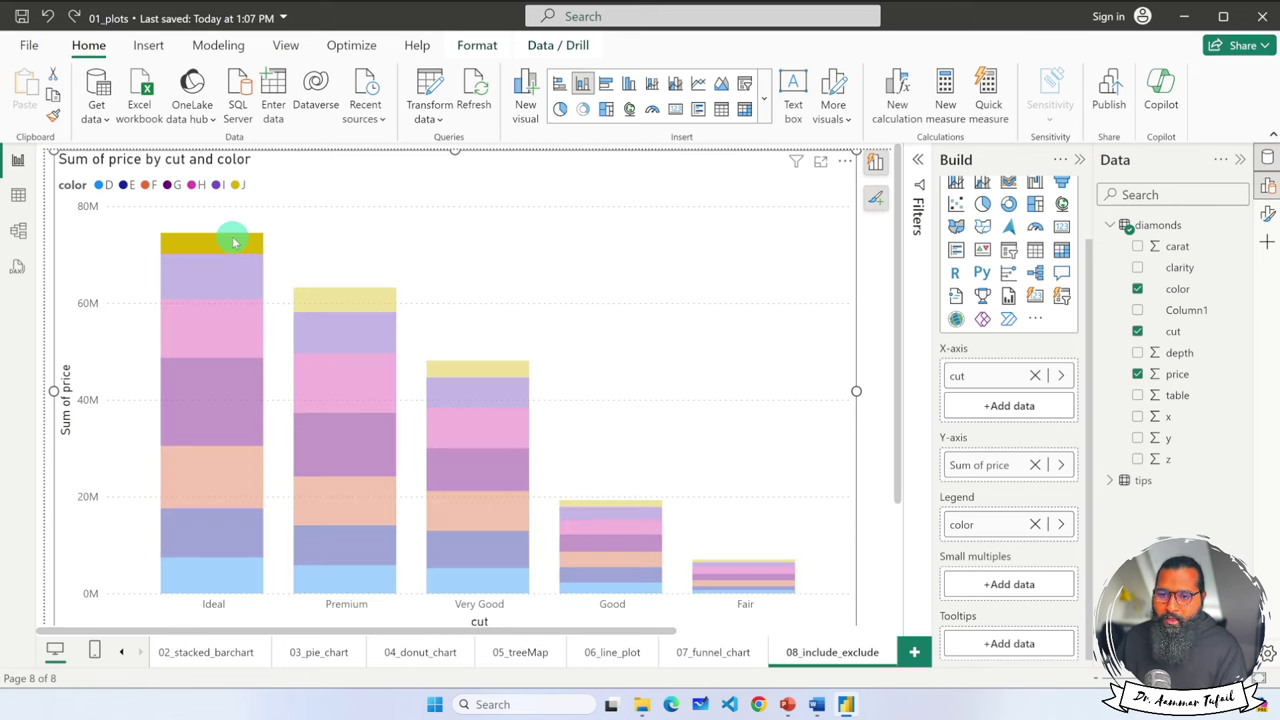
right_click(226, 244)
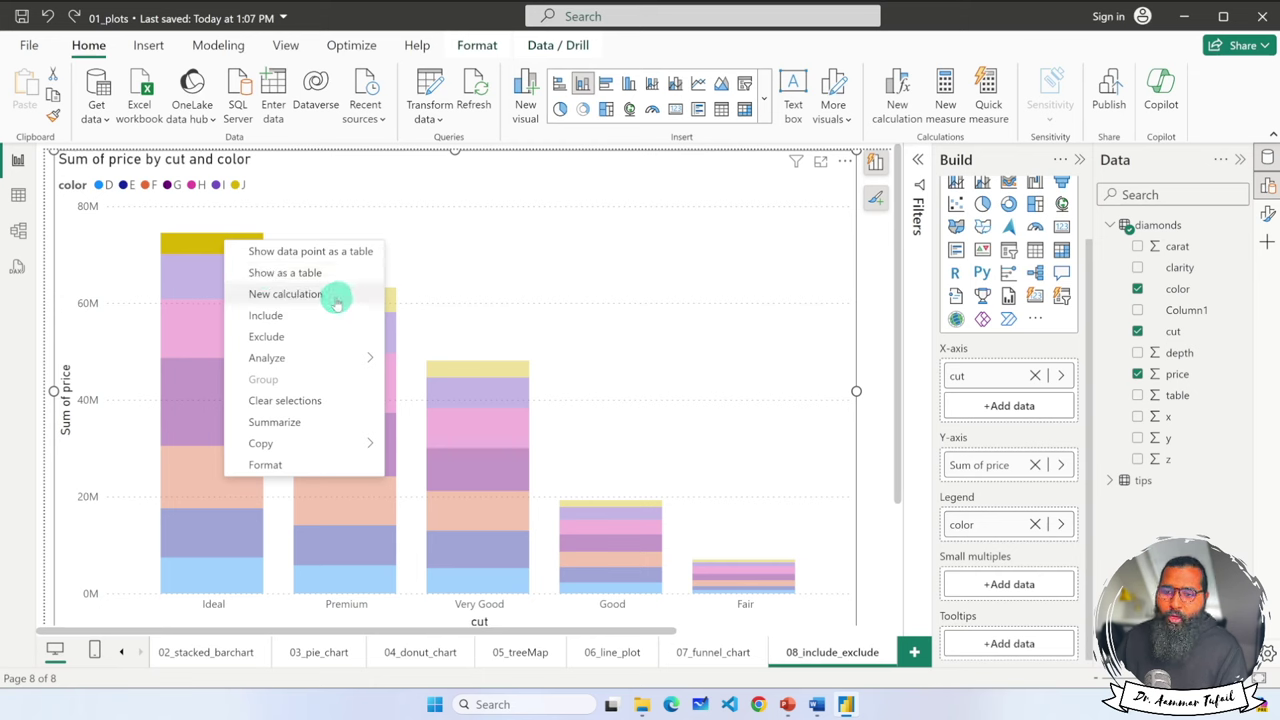
mouse_move(344, 360)
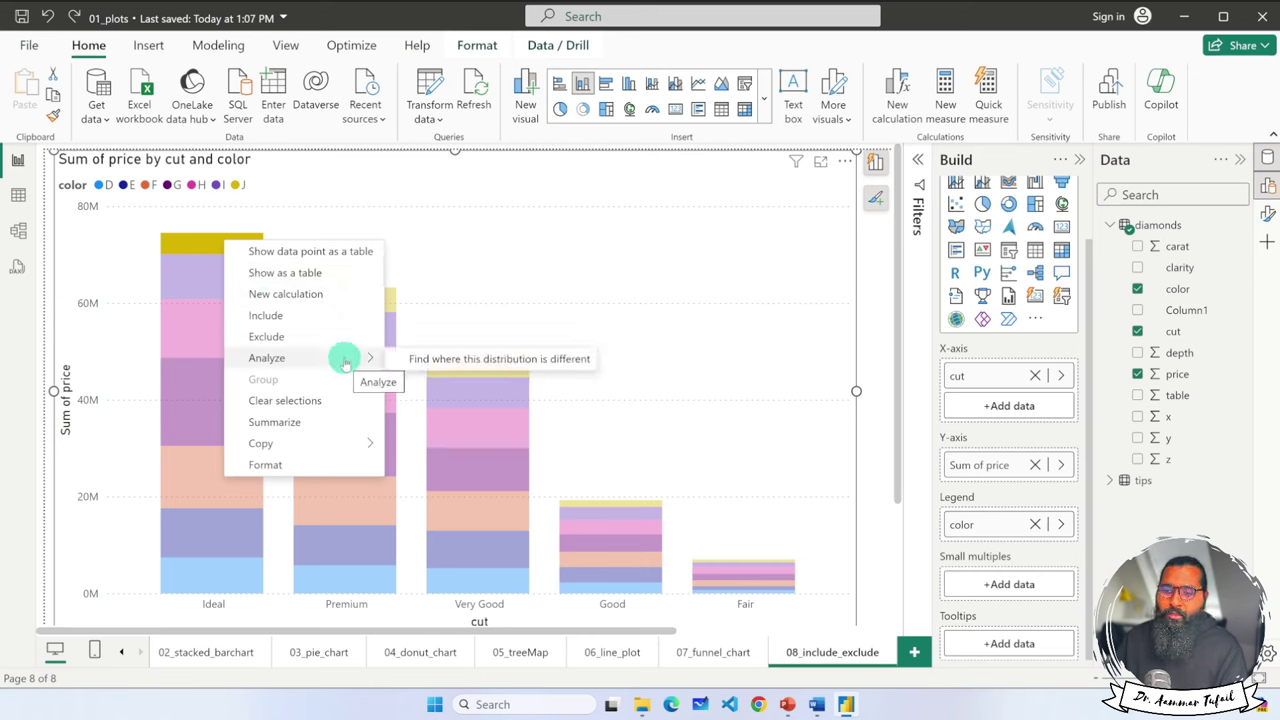
click(292, 208)
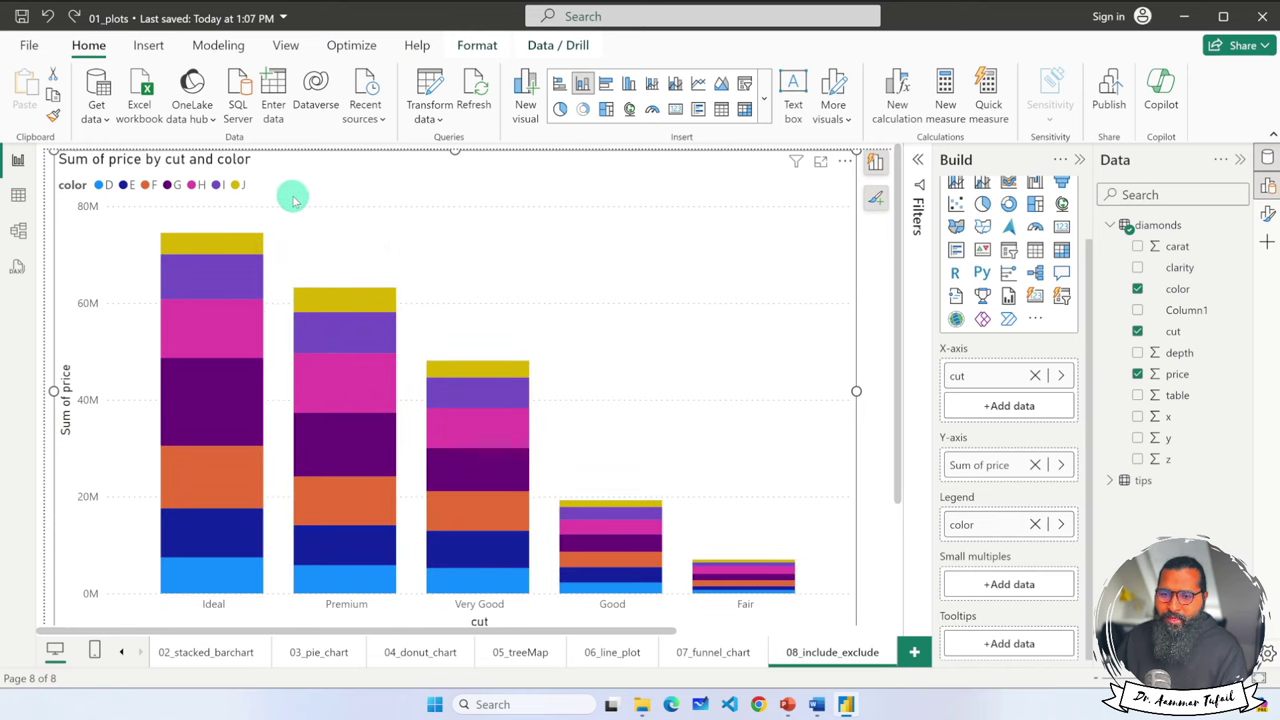
right_click(302, 220)
mouse_move(344, 271)
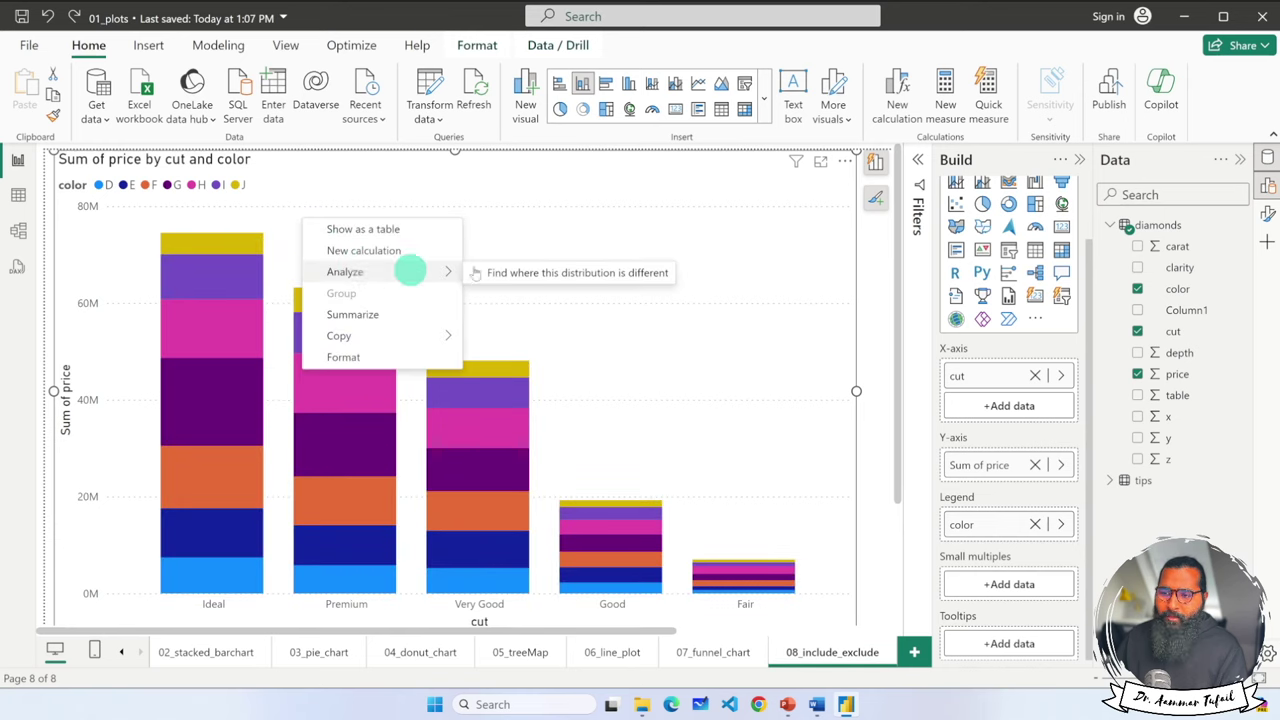
click(559, 277)
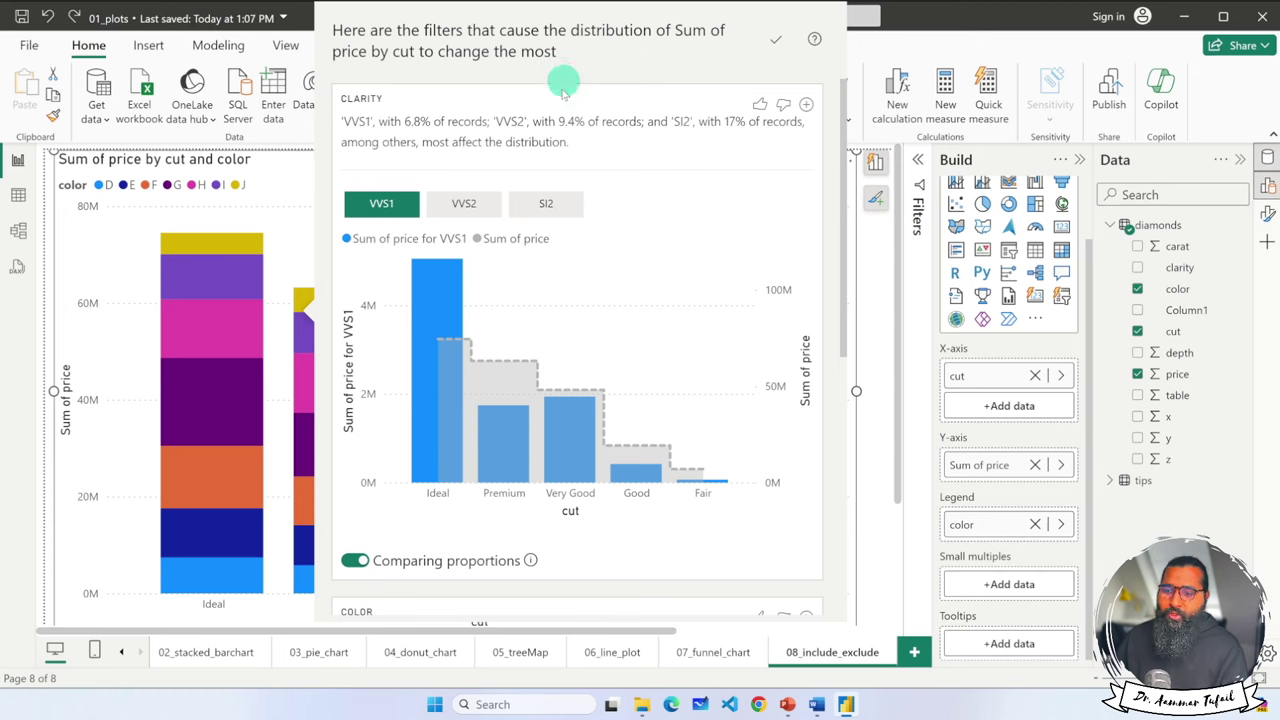
click(473, 205)
click(540, 205)
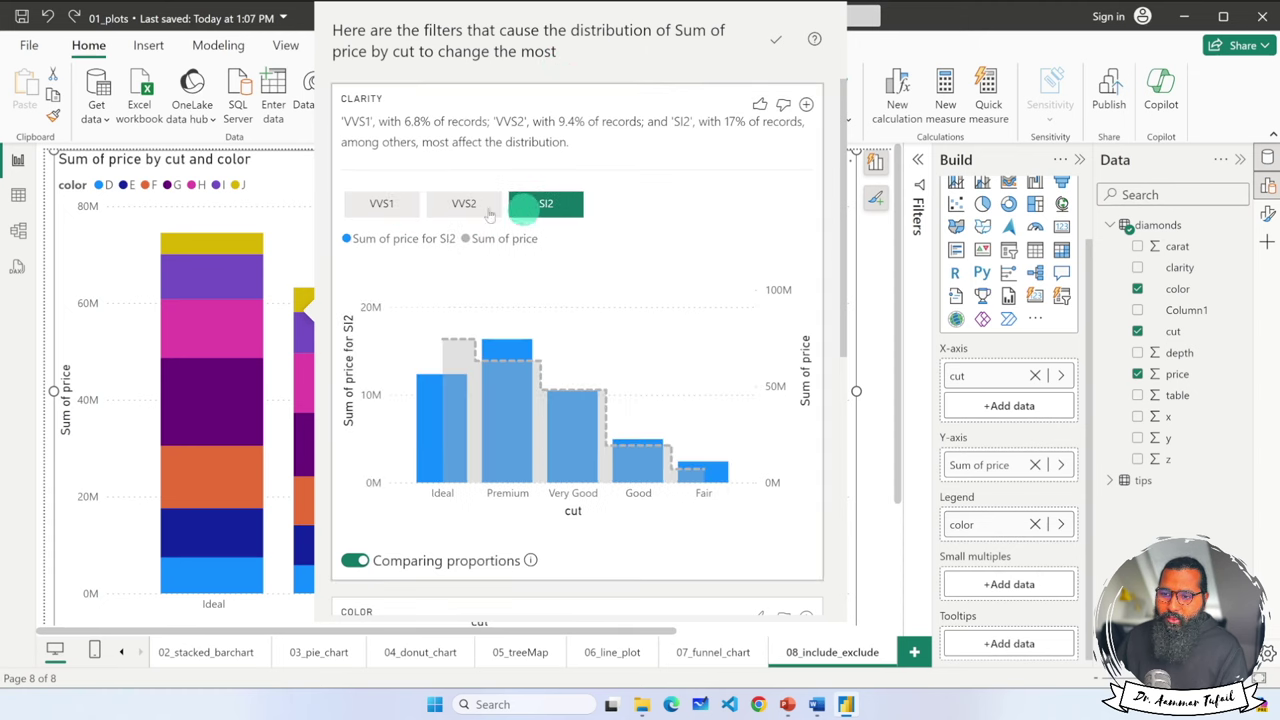
click(397, 207)
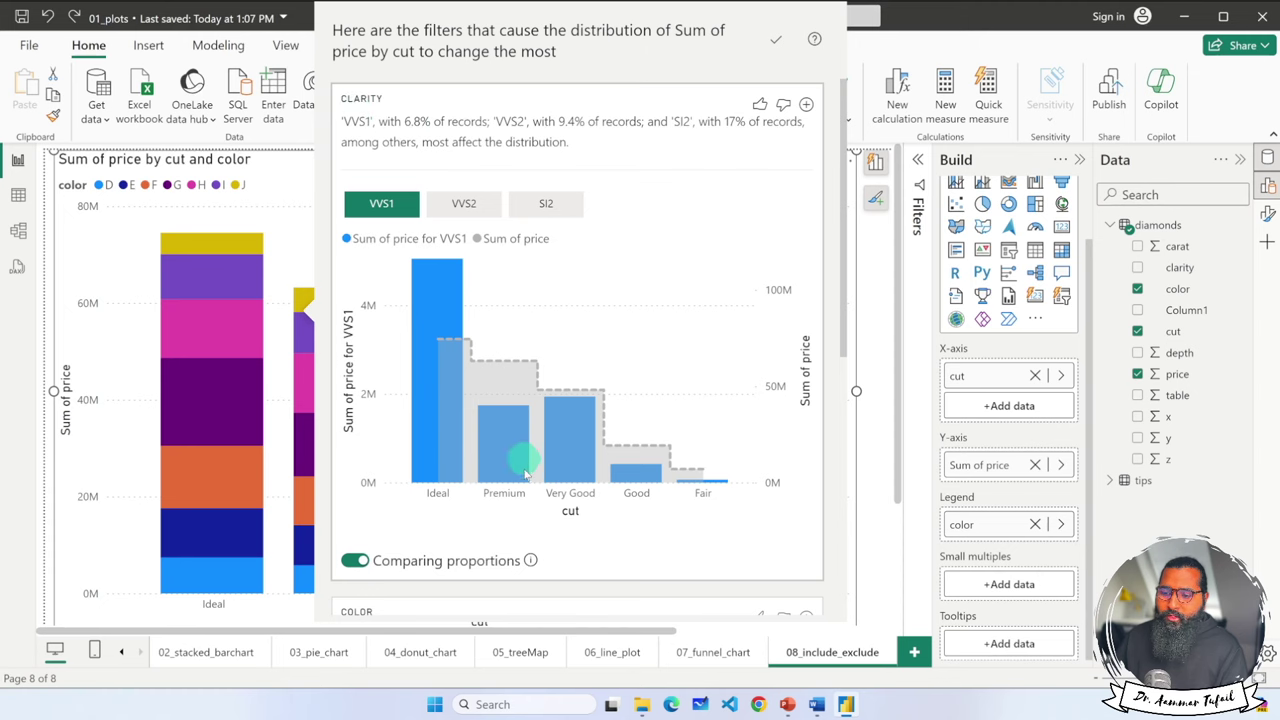
scroll(550, 465, down, 3)
scroll(575, 470, down, 2)
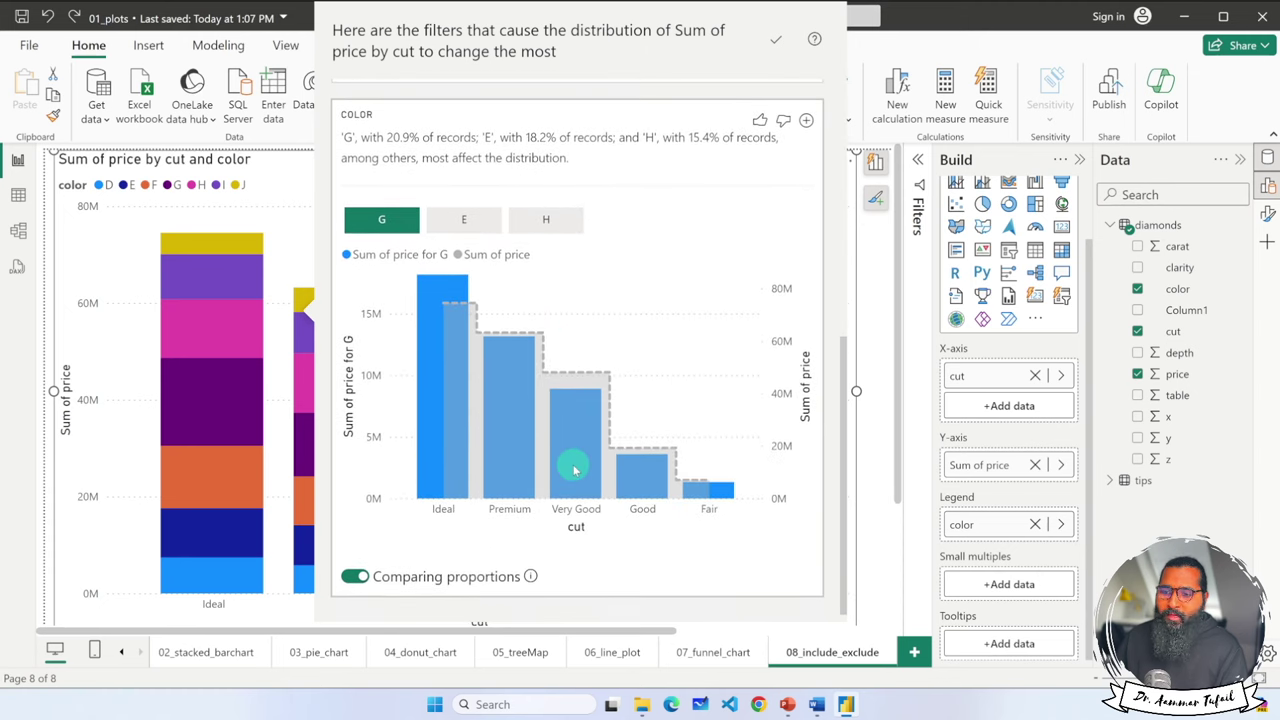
scroll(565, 440, up, 2)
scroll(555, 435, up, 3)
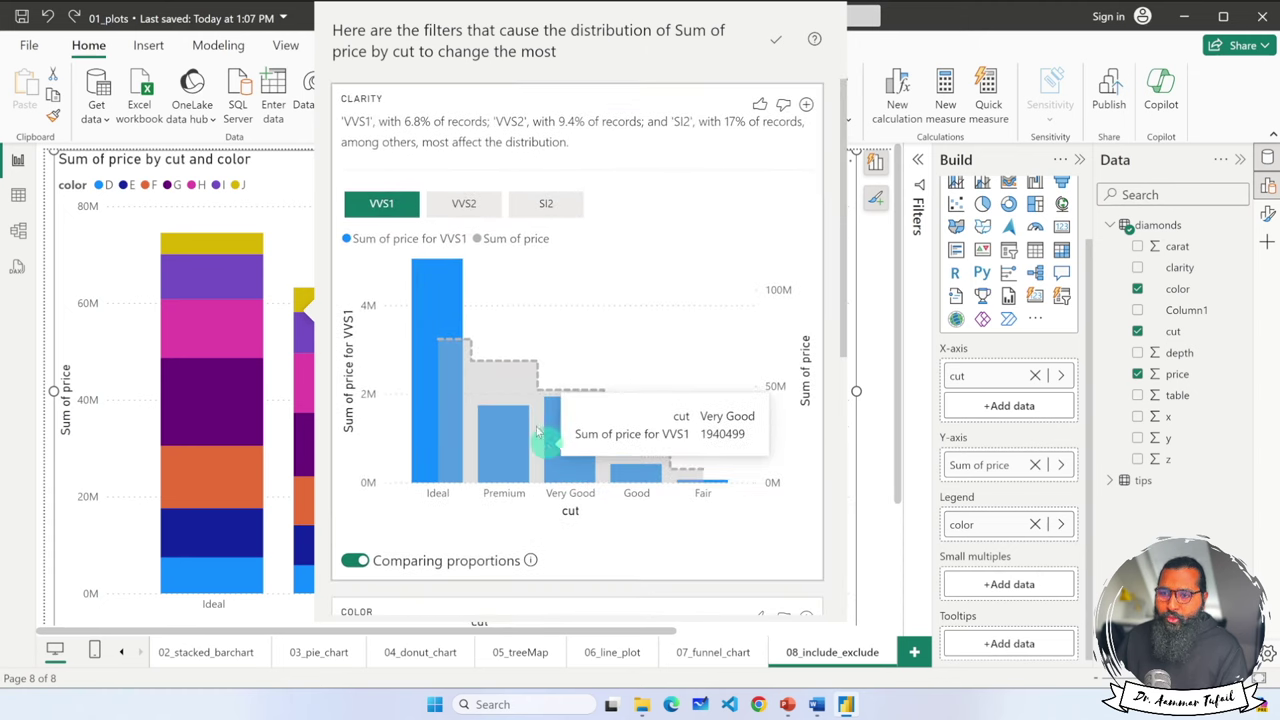
click(779, 43)
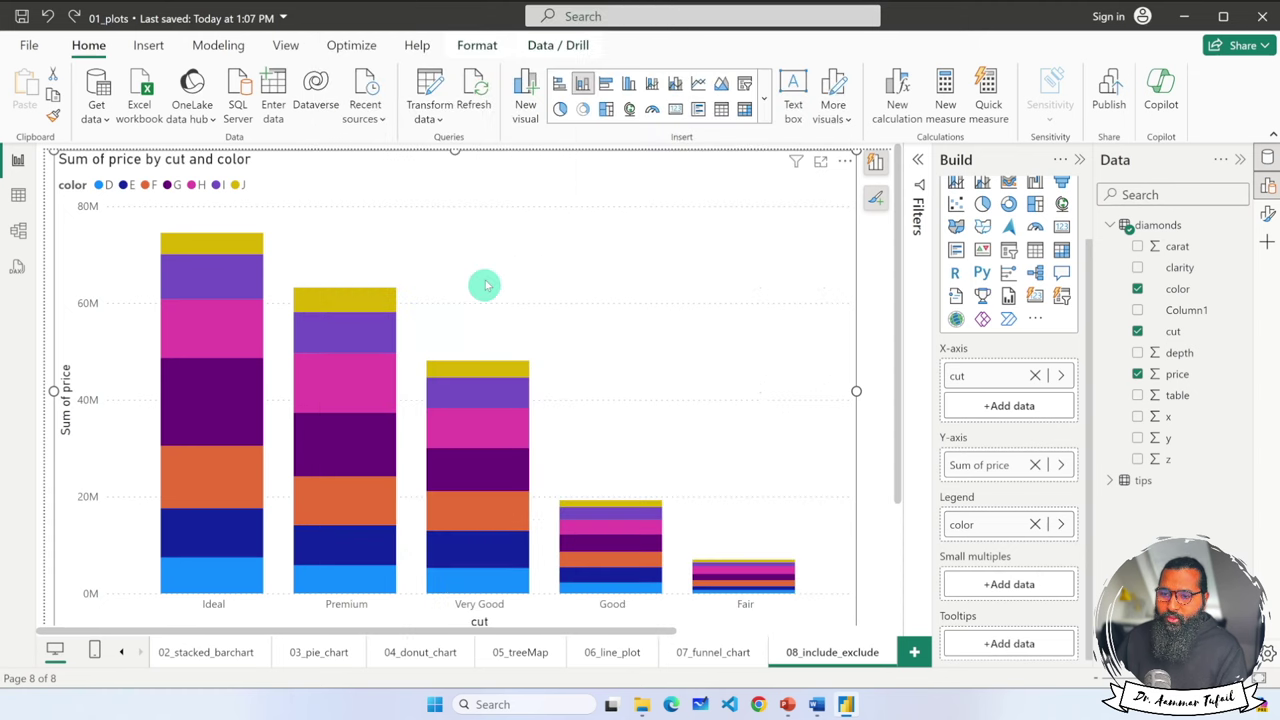
Summarize the chart as a custom narrative: 'Ideal in color G made up 8.57% of Sum of price.'.
right_click(443, 186)
click(370, 218)
right_click(364, 180)
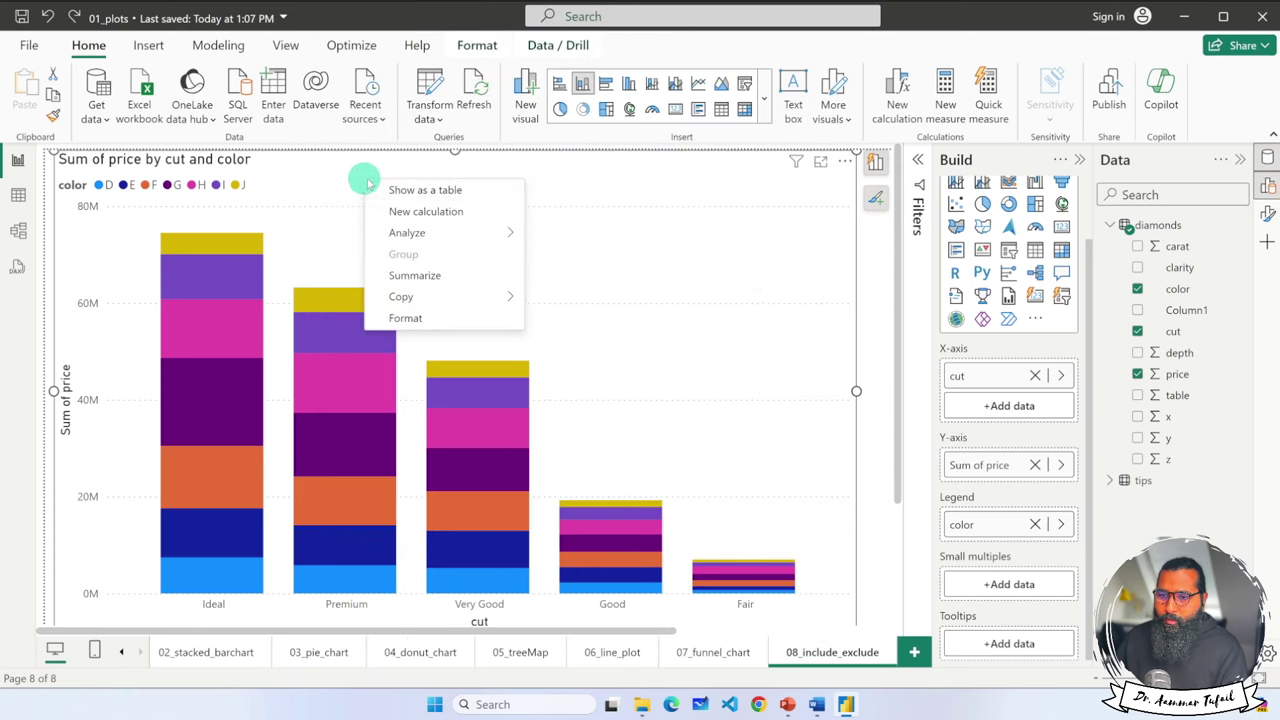
mouse_move(420, 233)
click(443, 289)
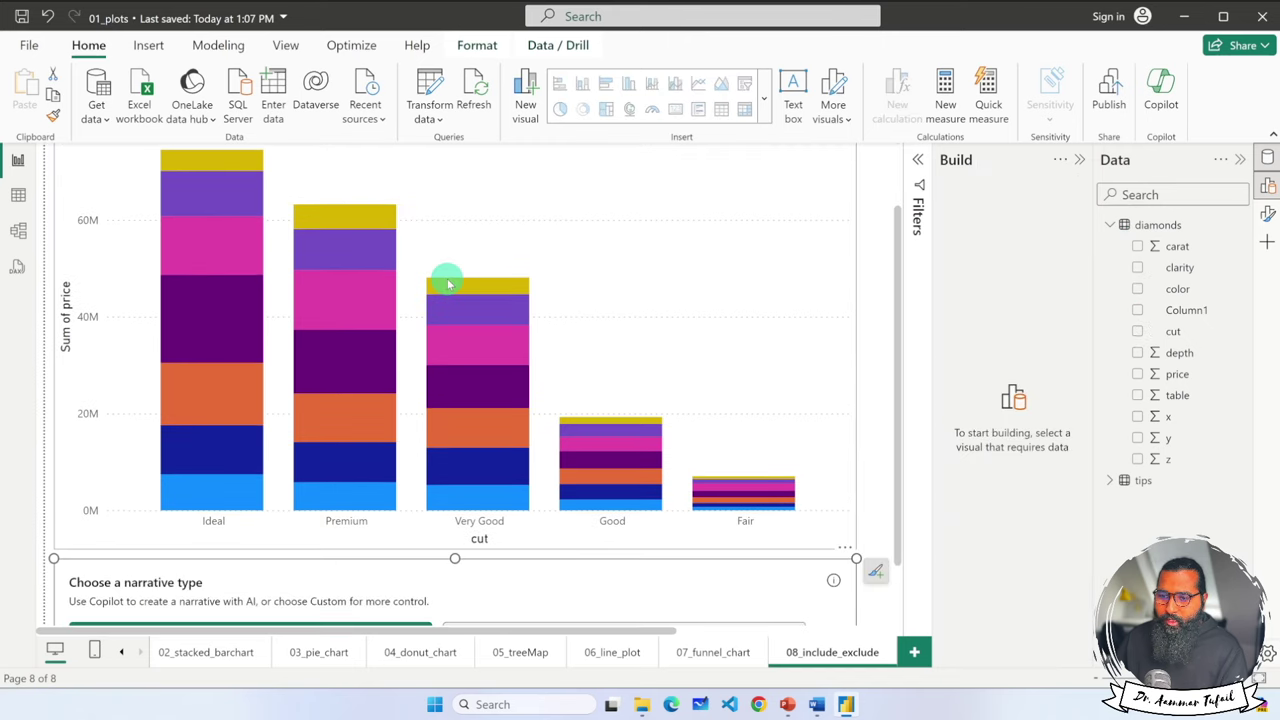
click(580, 549)
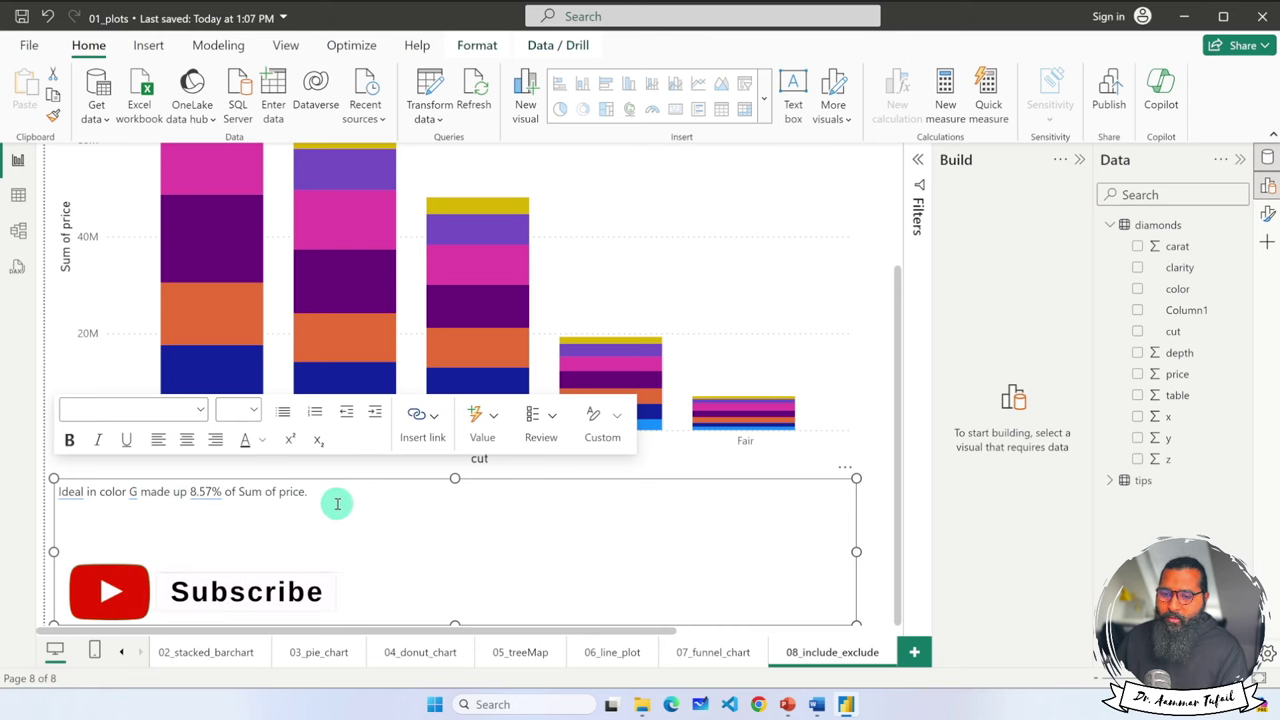
scroll(337, 504, up, 3)
scroll(340, 505, down, 2)
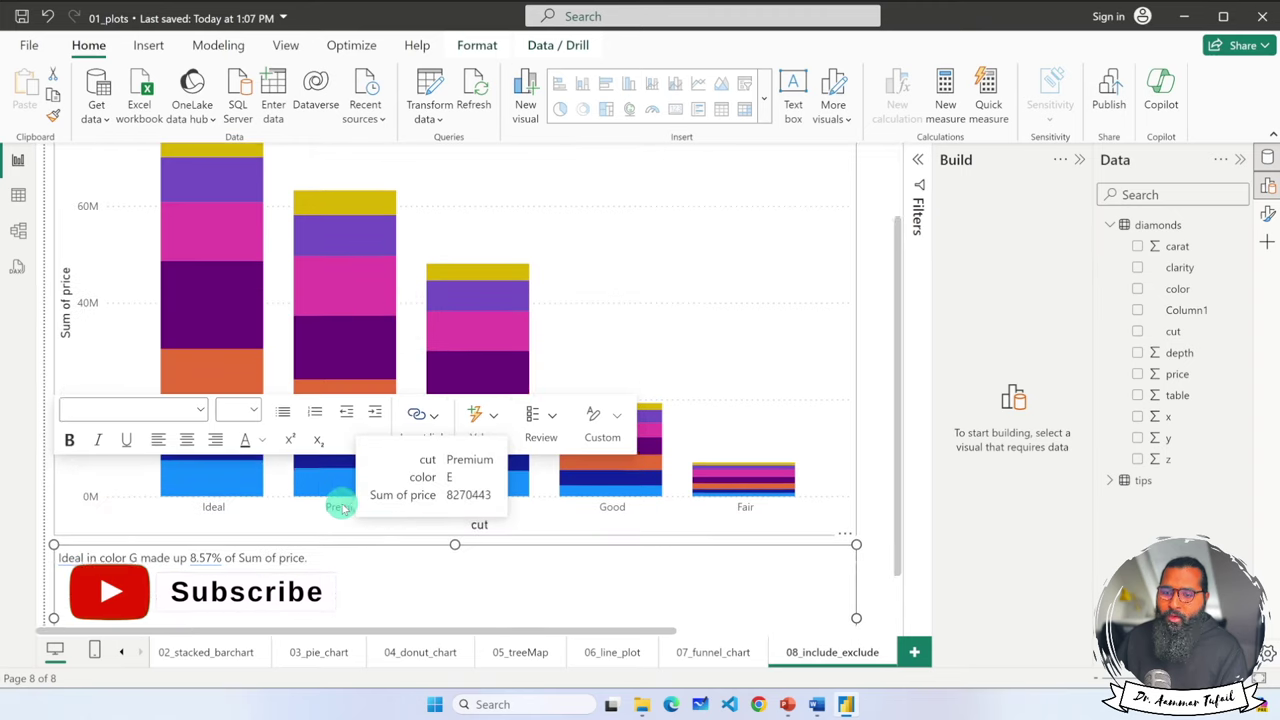
scroll(340, 505, up, 1)
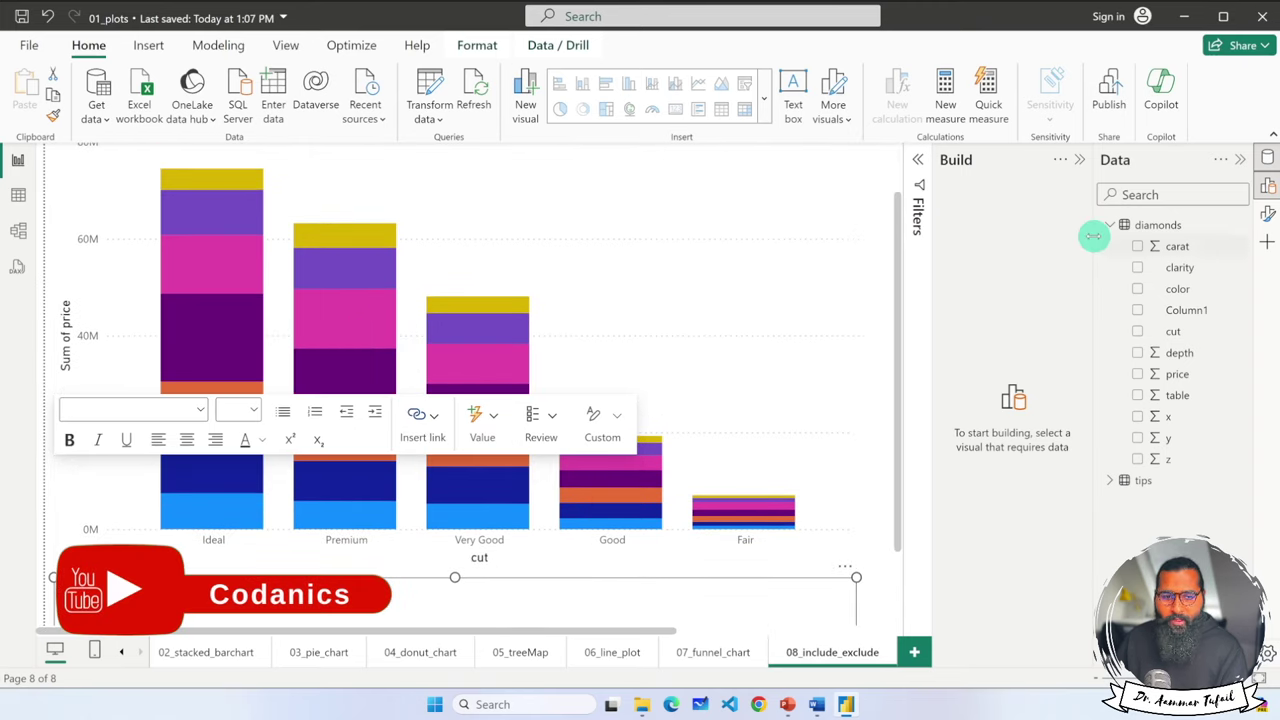
click(730, 313)
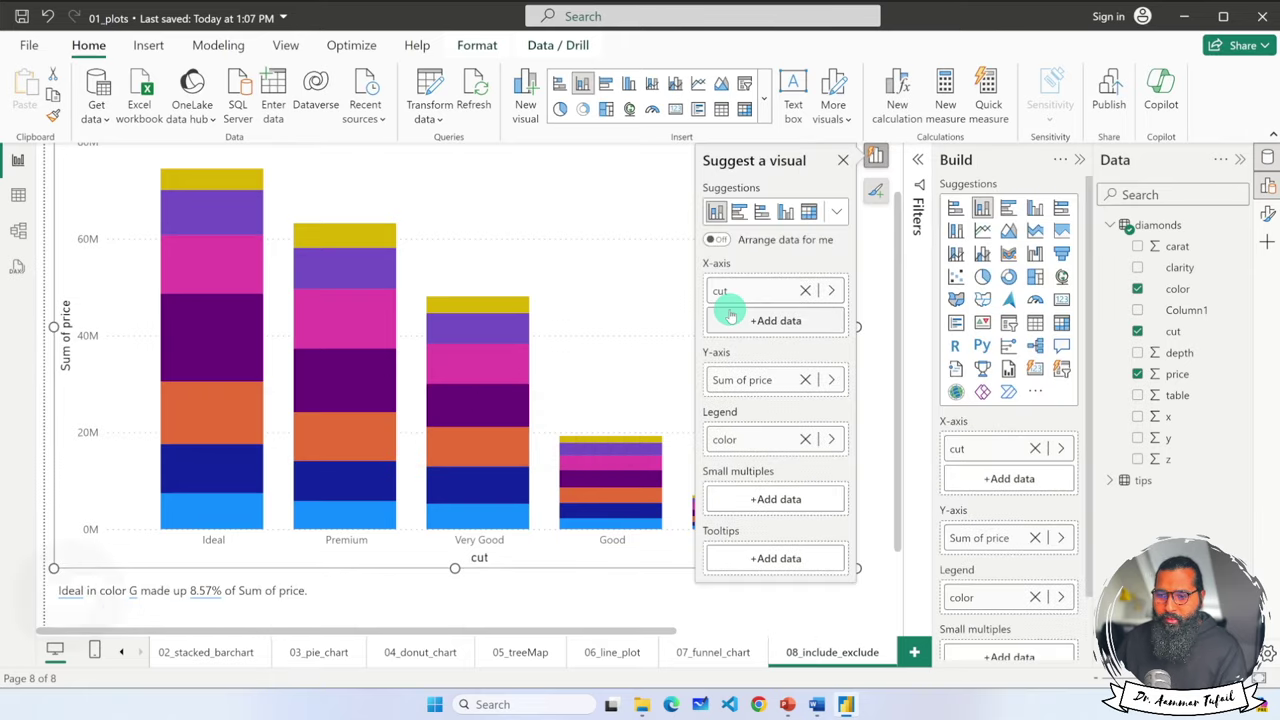